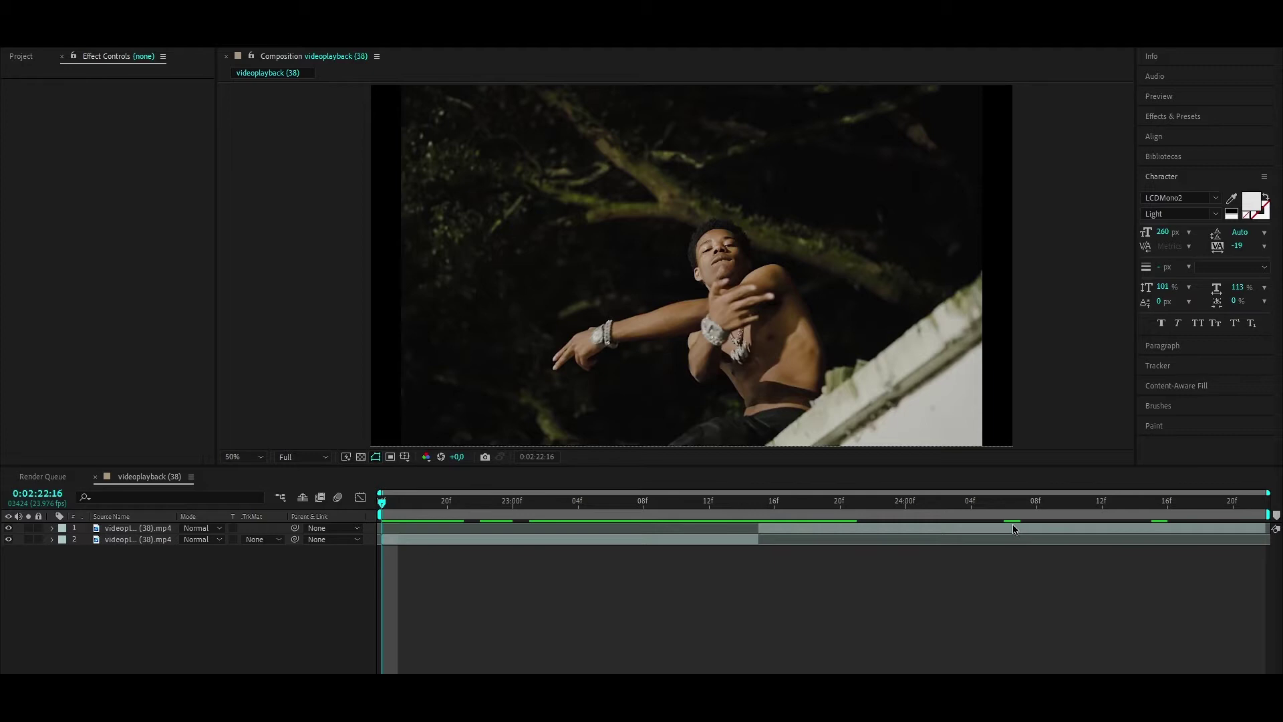
# - Scrub the footage back and forth to frame 0:02:23:00, where the NW pendant shows
pyautogui.click(696, 501)
pyautogui.moveTo(697, 521)
pyautogui.mouseDown()
pyautogui.moveTo(1163, 523)
pyautogui.moveTo(521, 517)
pyautogui.moveTo(922, 518)
pyautogui.moveTo(628, 518)
pyautogui.mouseUp()
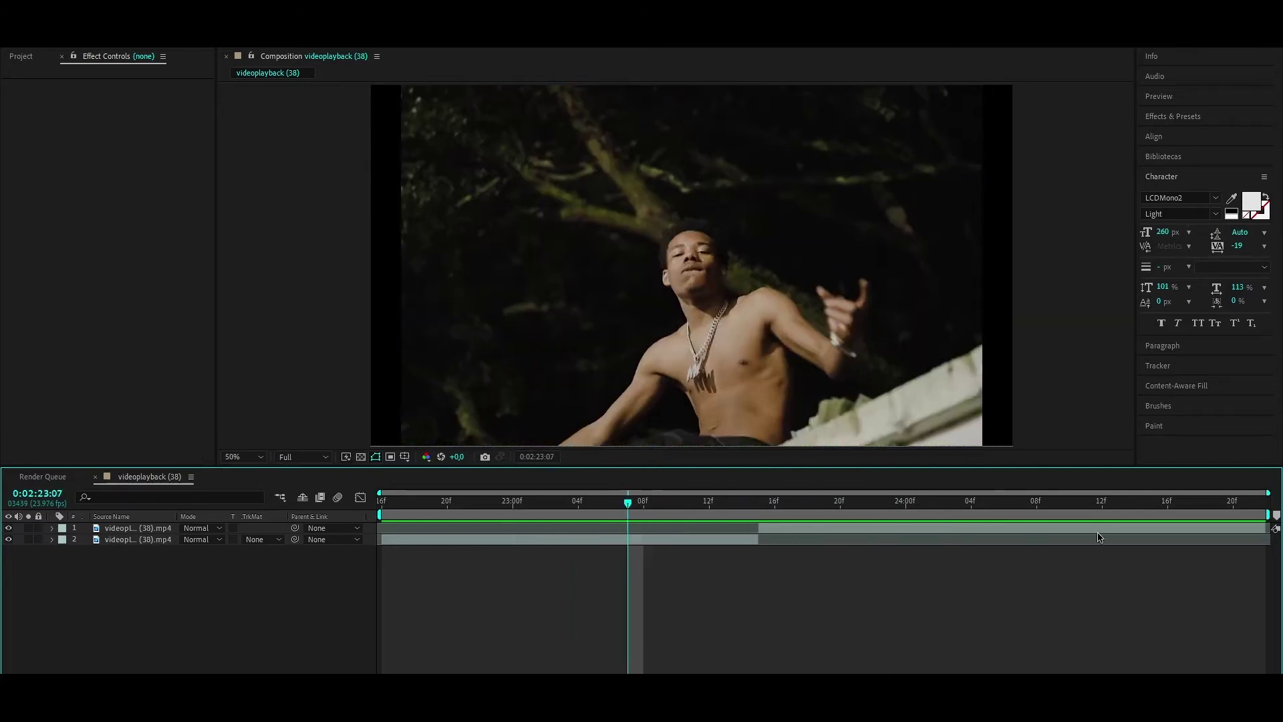
pyautogui.click(791, 503)
pyautogui.moveTo(791, 502)
pyautogui.mouseDown()
pyautogui.moveTo(1139, 505)
pyautogui.moveTo(661, 505)
pyautogui.moveTo(825, 505)
pyautogui.moveTo(1030, 528)
pyautogui.moveTo(1103, 505)
pyautogui.moveTo(1183, 505)
pyautogui.moveTo(839, 504)
pyautogui.moveTo(1201, 508)
pyautogui.moveTo(1155, 505)
pyautogui.moveTo(1168, 504)
pyautogui.mouseUp()
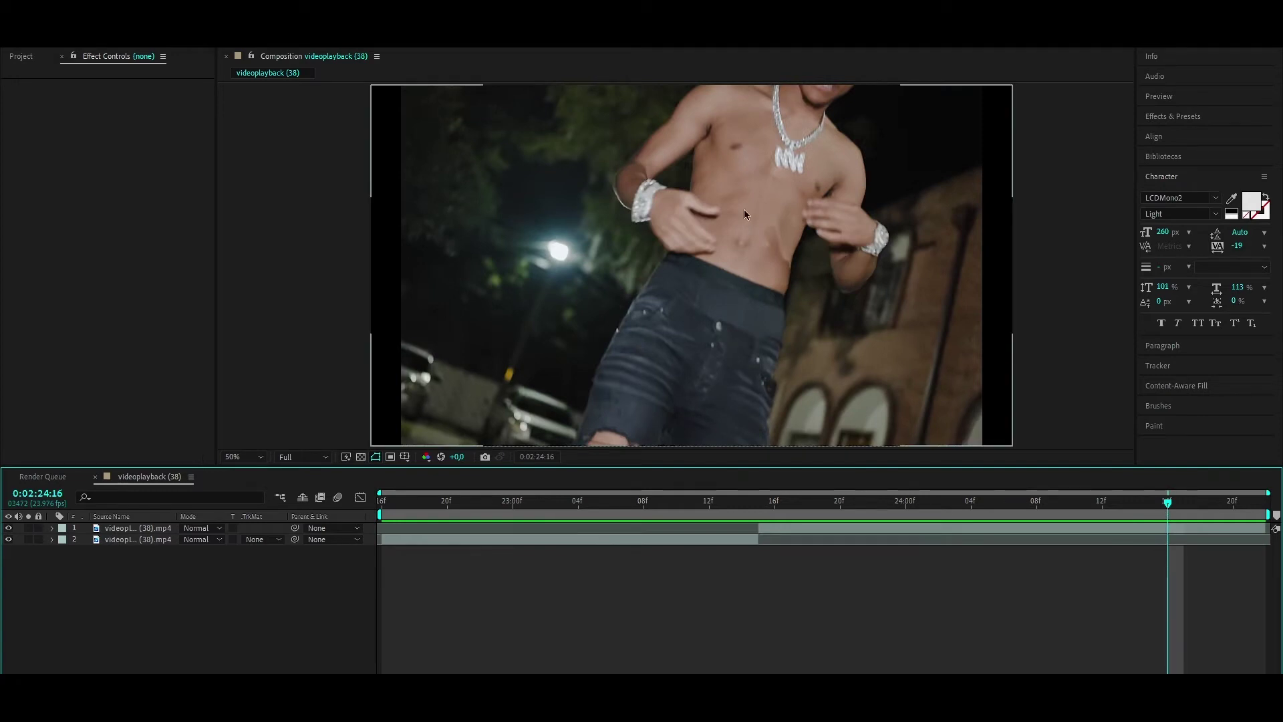
pyautogui.moveTo(1167, 503)
pyautogui.mouseDown()
pyautogui.moveTo(625, 486)
pyautogui.moveTo(513, 502)
pyautogui.mouseUp()
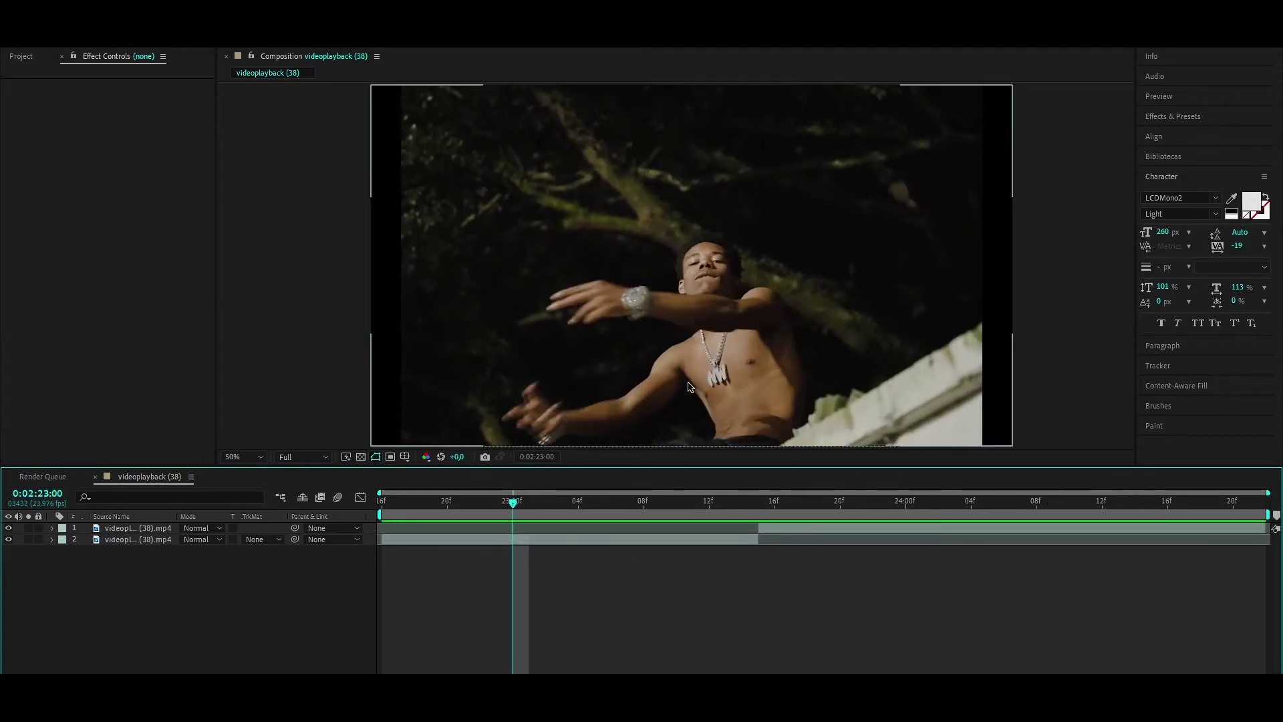
pyautogui.scroll(2, 714, 382)
# - Scrub forward through 0:02:24:07 and settle on frame 0:02:24:15
pyautogui.press('pagedown')
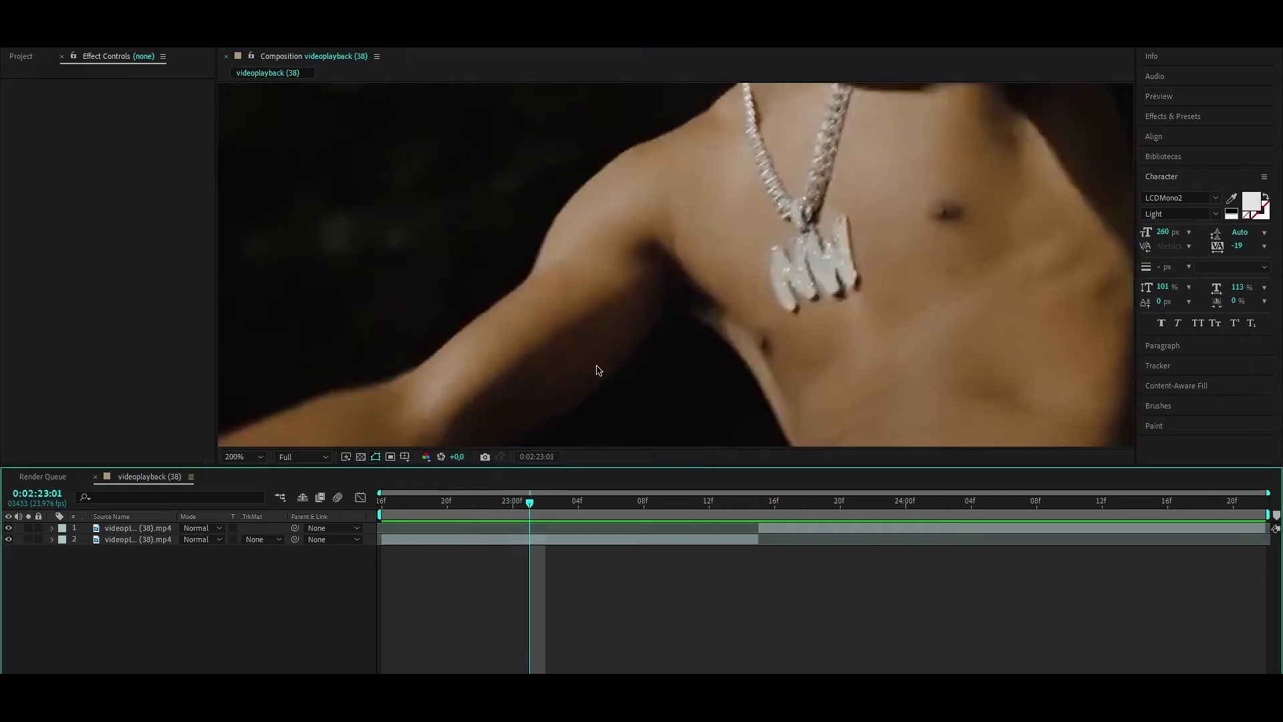
pyautogui.moveTo(528, 508); pyautogui.dragTo(1021, 508)
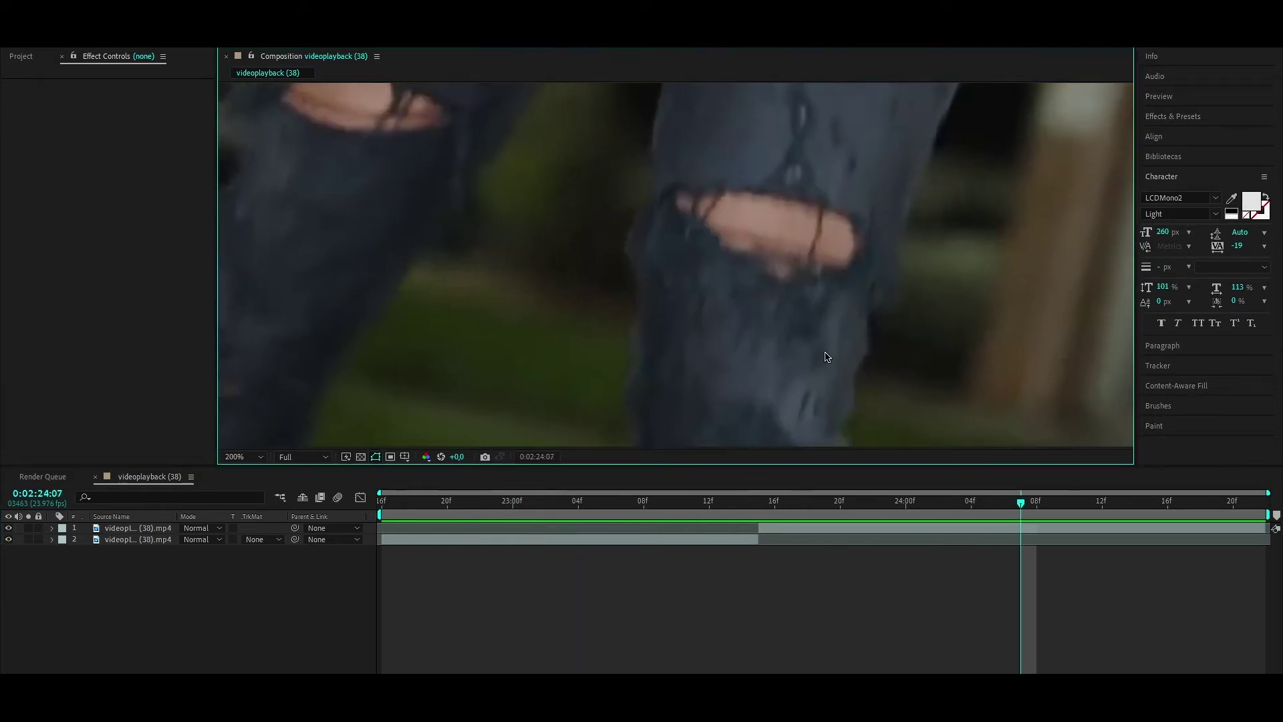
pyautogui.scroll(-4, 807, 280)
pyautogui.scroll(2, 807, 280)
pyautogui.moveTo(1021, 502); pyautogui.dragTo(1168, 509)
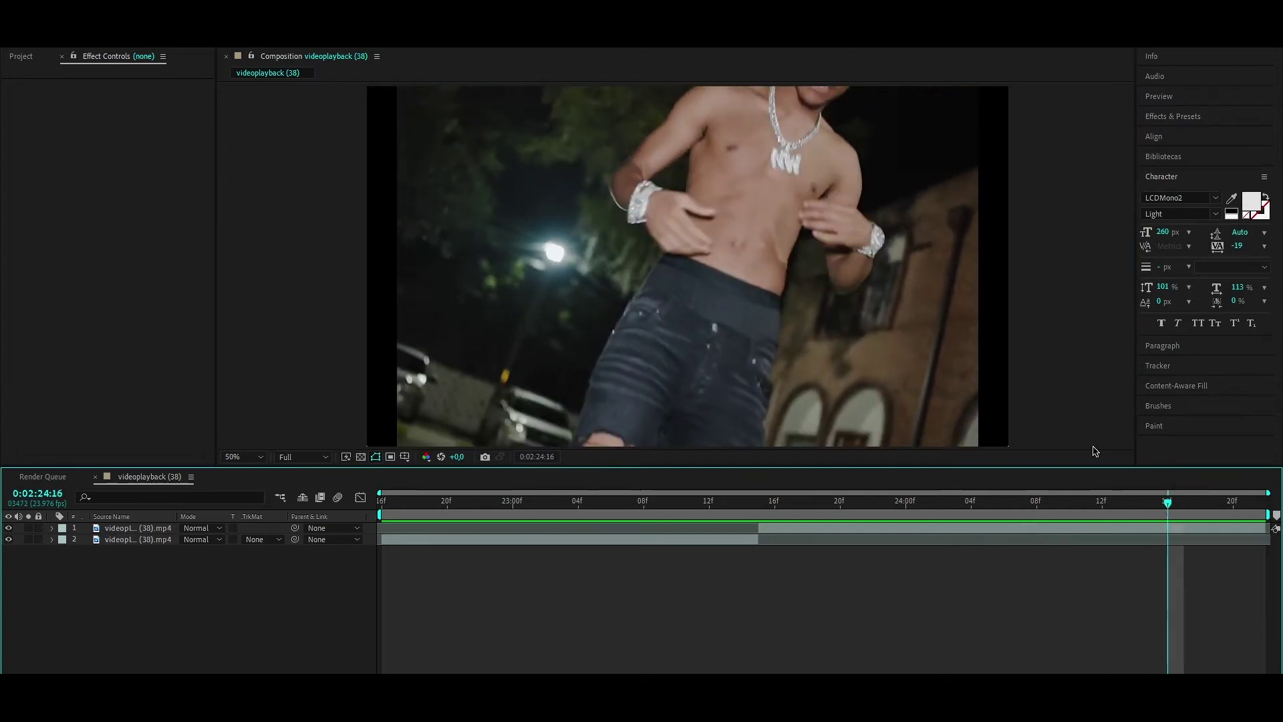
pyautogui.scroll(2, 795, 187)
pyautogui.scroll(-3, 796, 188)
pyautogui.scroll(2, 757, 295)
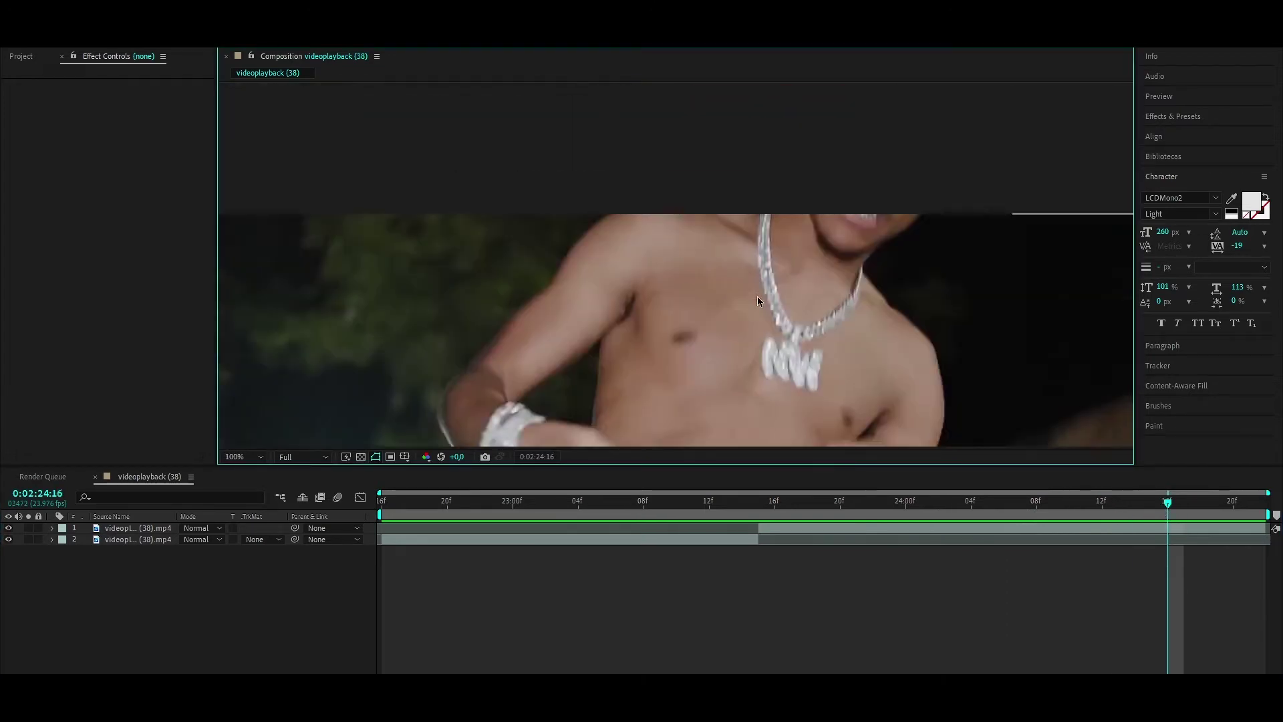
pyautogui.moveTo(1167, 509); pyautogui.dragTo(1164, 513)
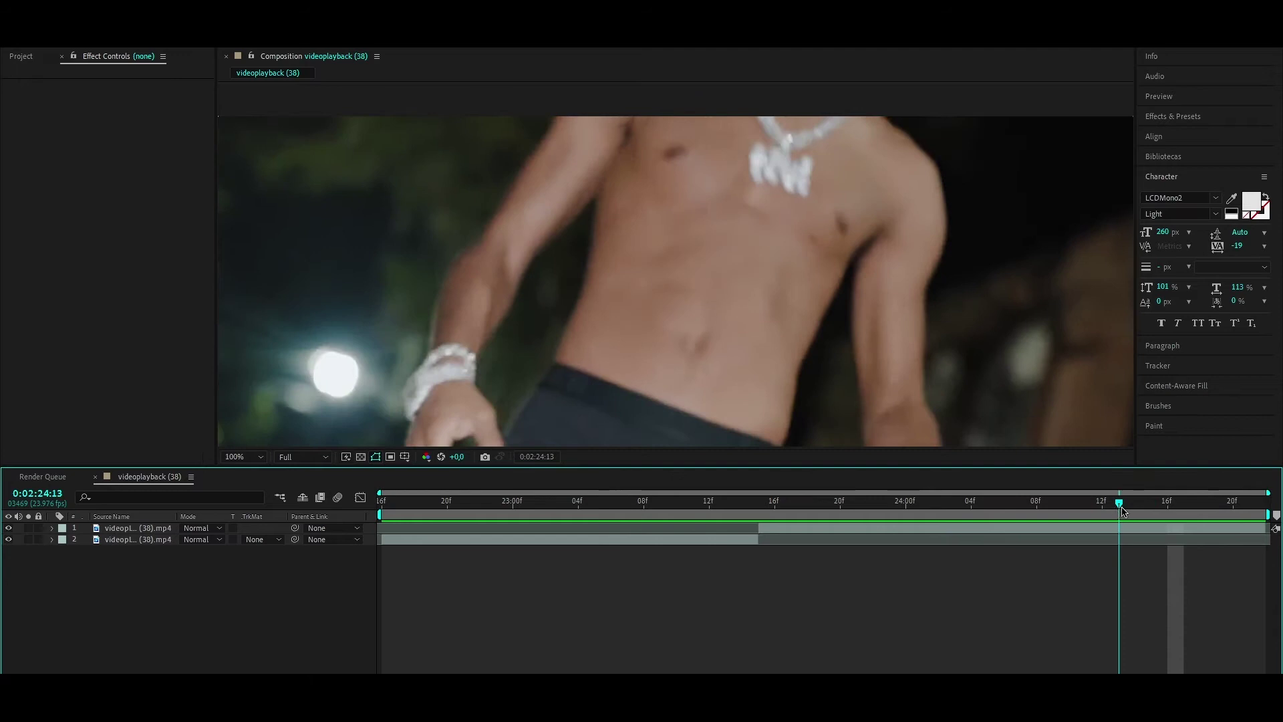
pyautogui.moveTo(1164, 513); pyautogui.dragTo(1151, 512)
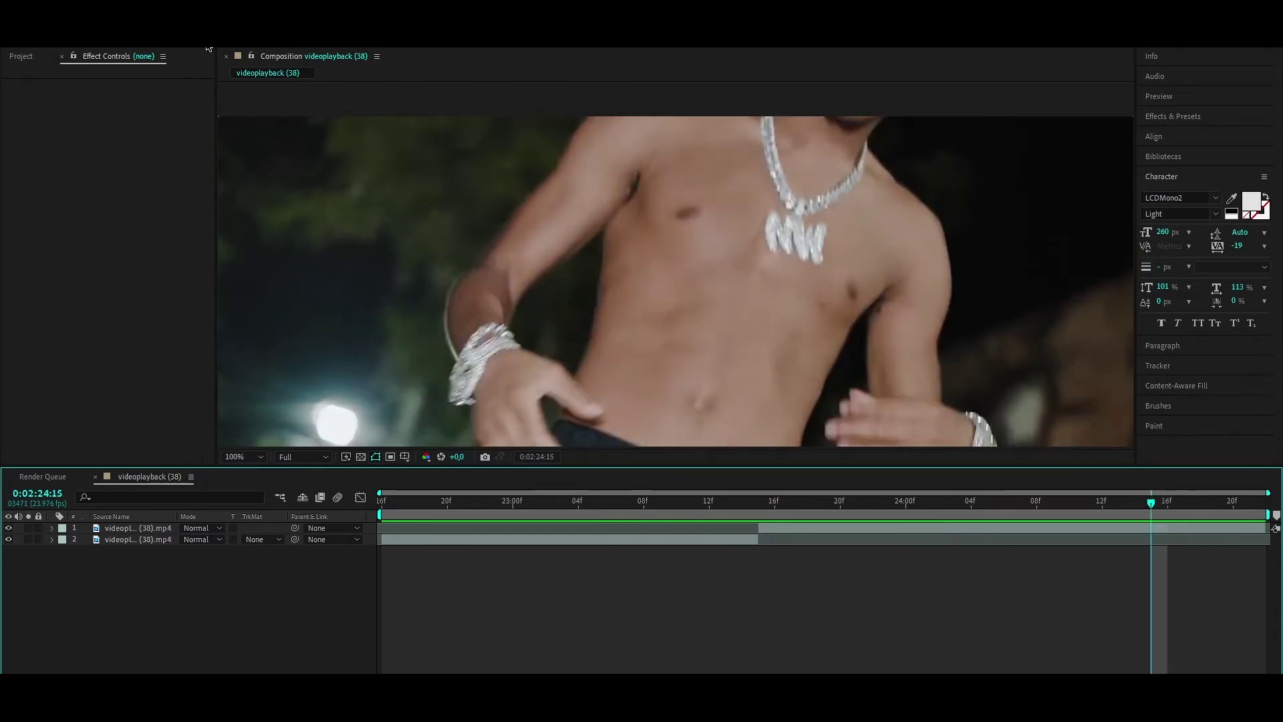
# - Switch to the Pen tool and select the top footage layer 1 for masking
pyautogui.click(200, 48)
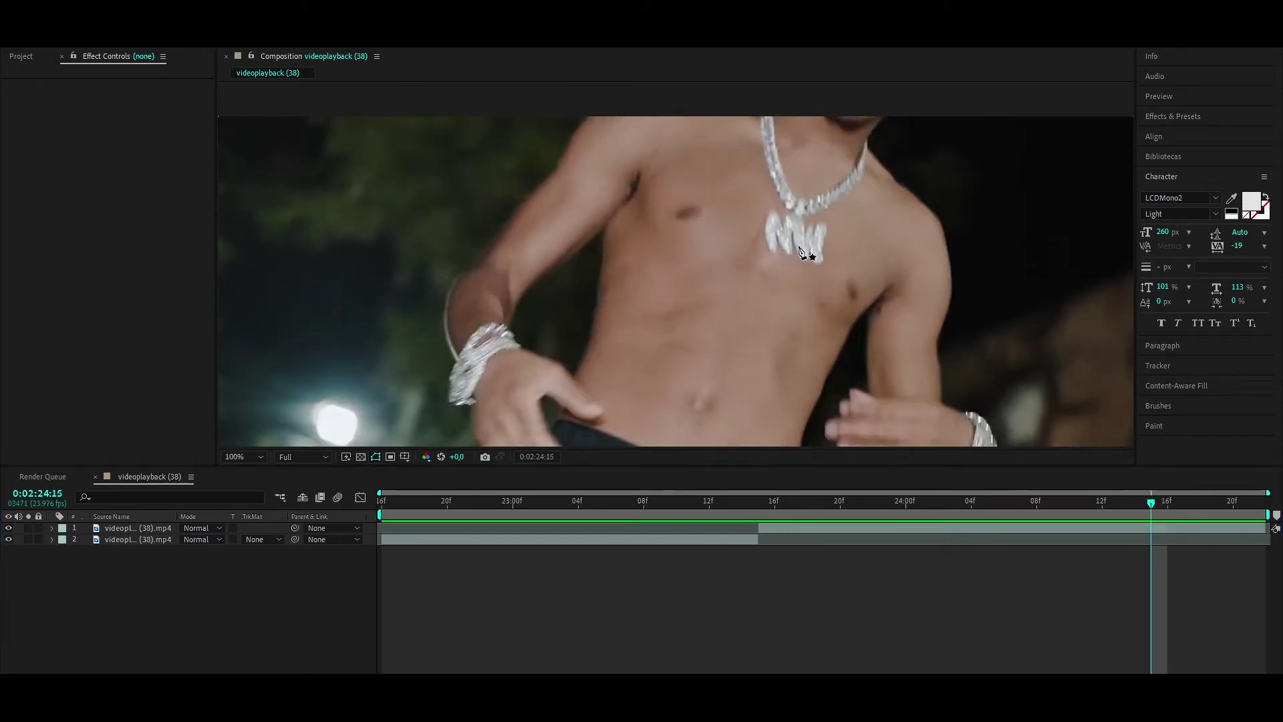
pyautogui.click(139, 529)
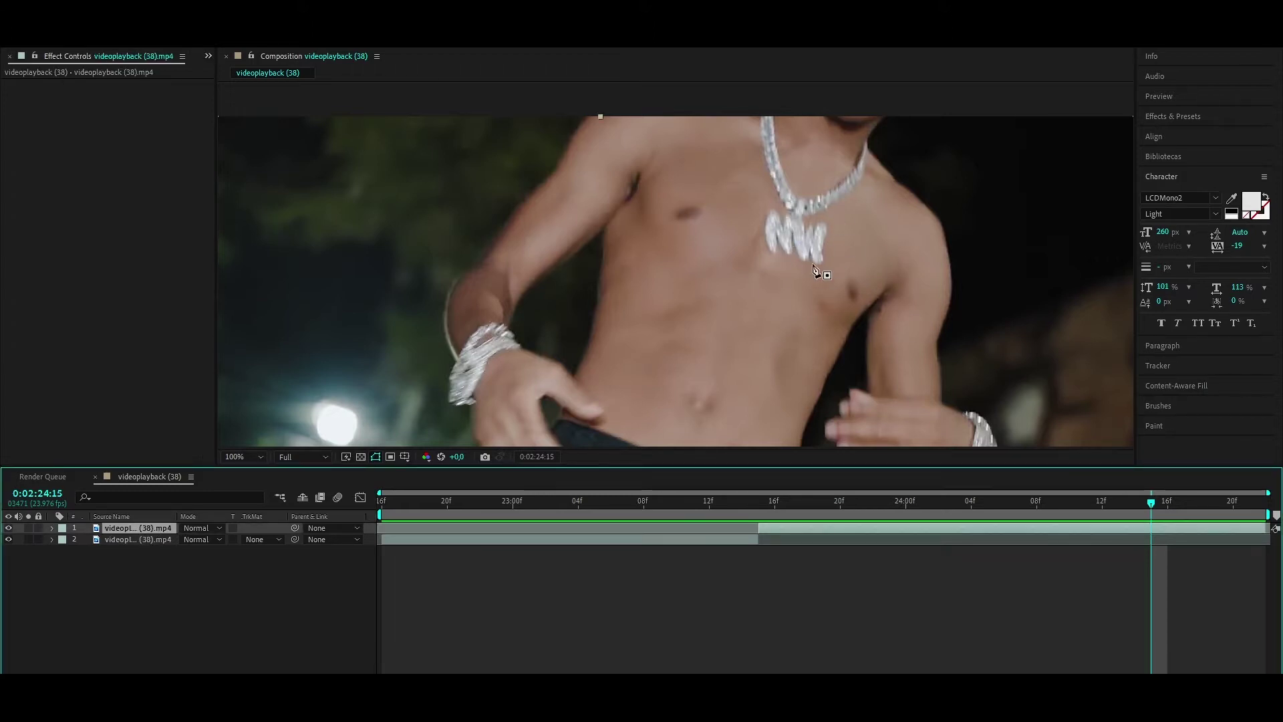
pyautogui.scroll(1, 844, 249)
pyautogui.scroll(1, 974, 214)
pyautogui.scroll(2, 889, 252)
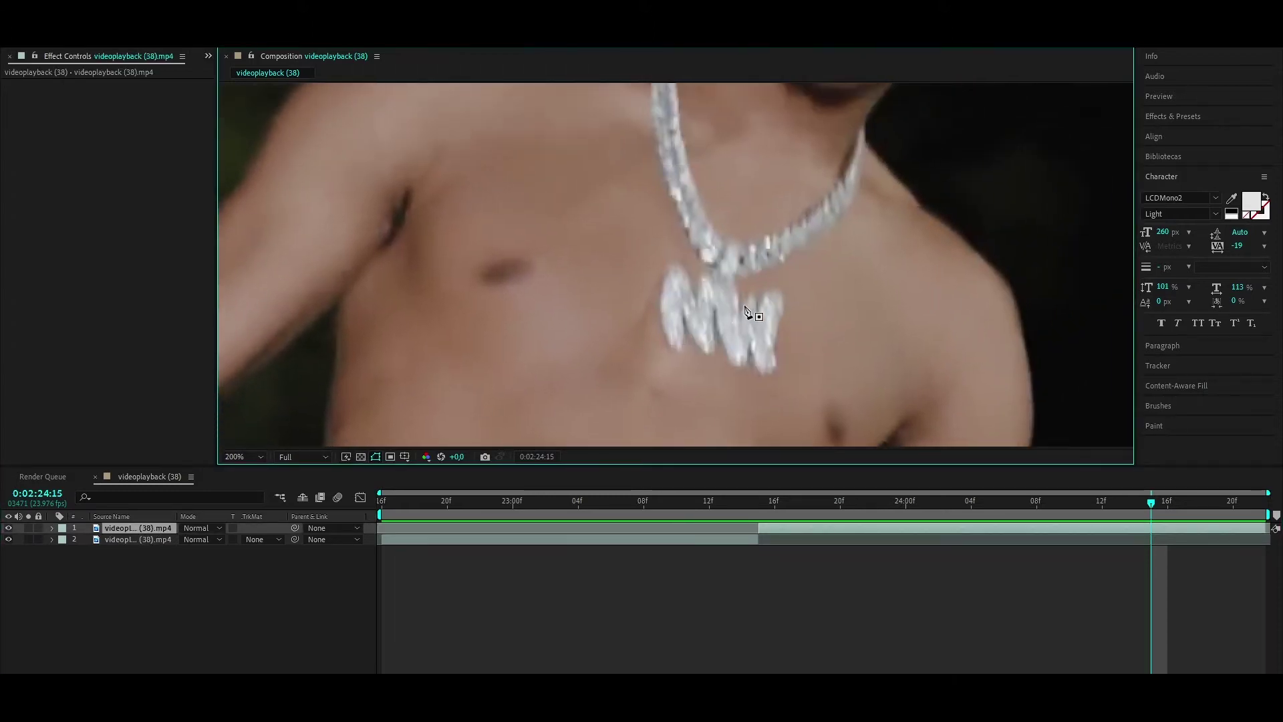
# - Trace a Pen mask around the NW pendant on layer 1
pyautogui.click(669, 268)
pyautogui.moveTo(673, 347); pyautogui.dragTo(686, 362)
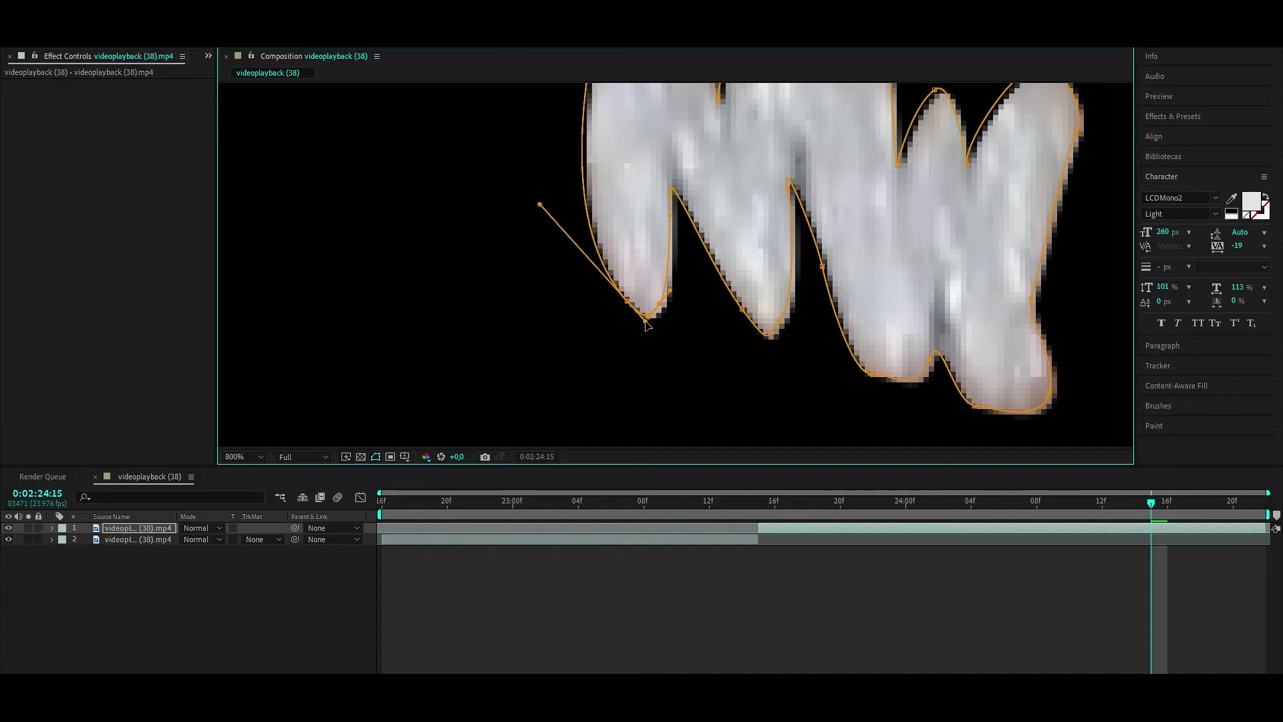
pyautogui.press(',')
pyautogui.press(',')
pyautogui.press(',')
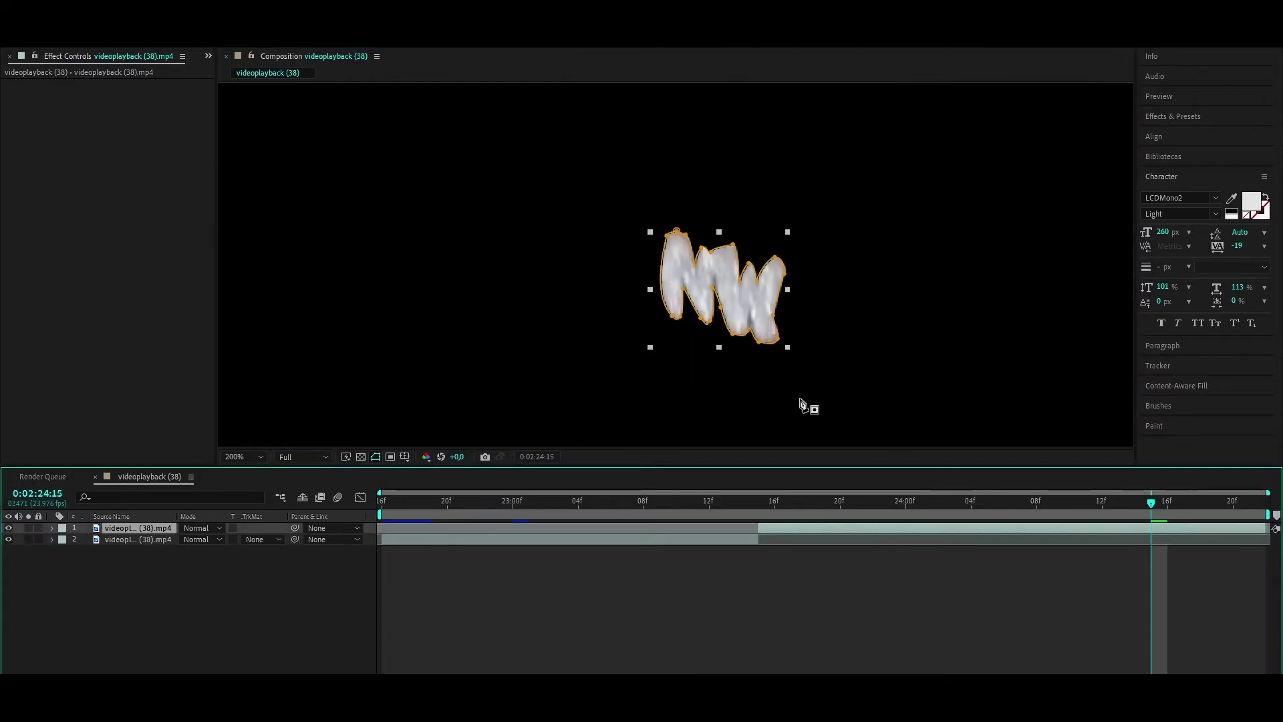
# - Duplicate the masked layer, delete Mask 1 from the duplicate, and reselect masked layer 1
pyautogui.hotkey('ctrl', 'd')
pyautogui.click(1013, 541)
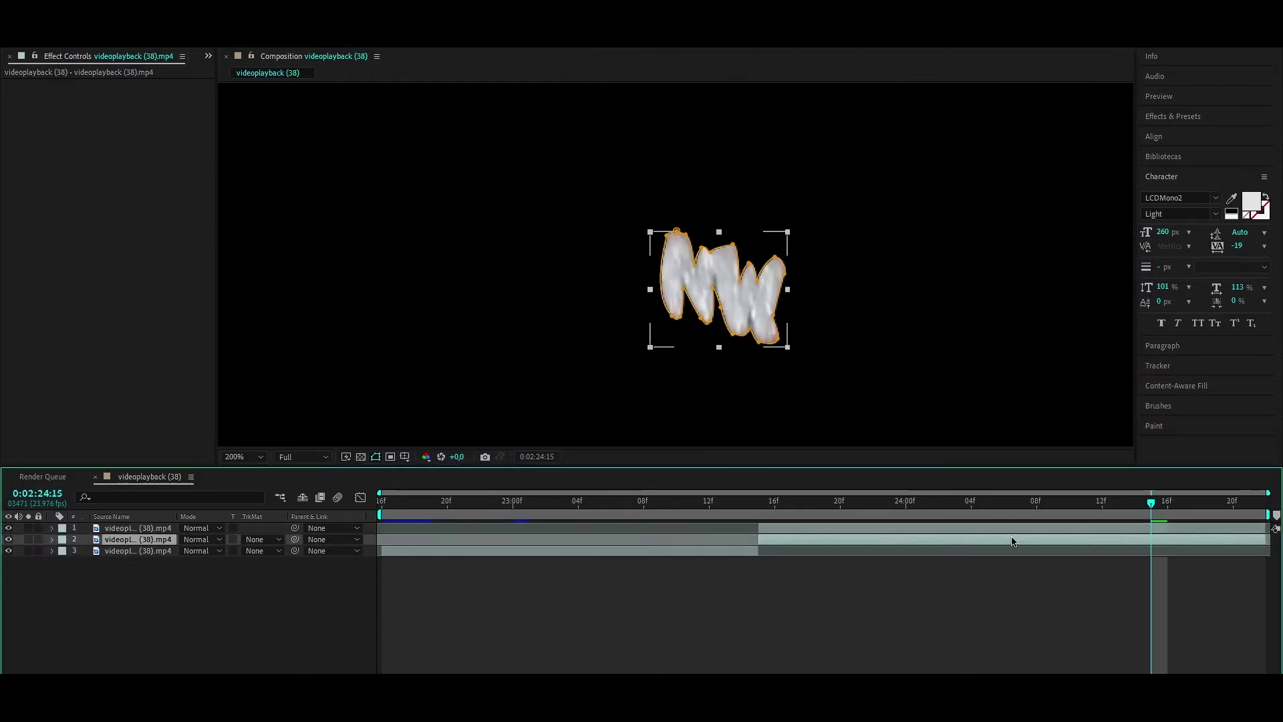
pyautogui.click(52, 540)
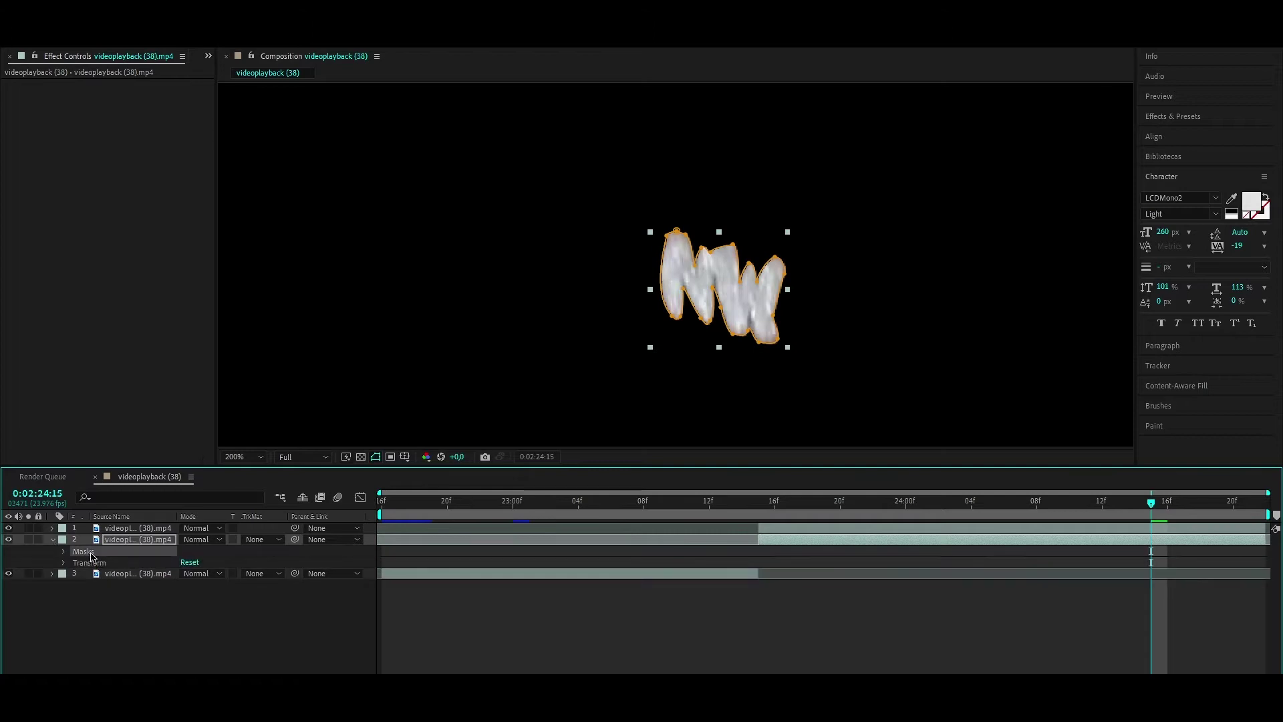
pyautogui.click(63, 551)
pyautogui.click(107, 563)
pyautogui.press('Delete')
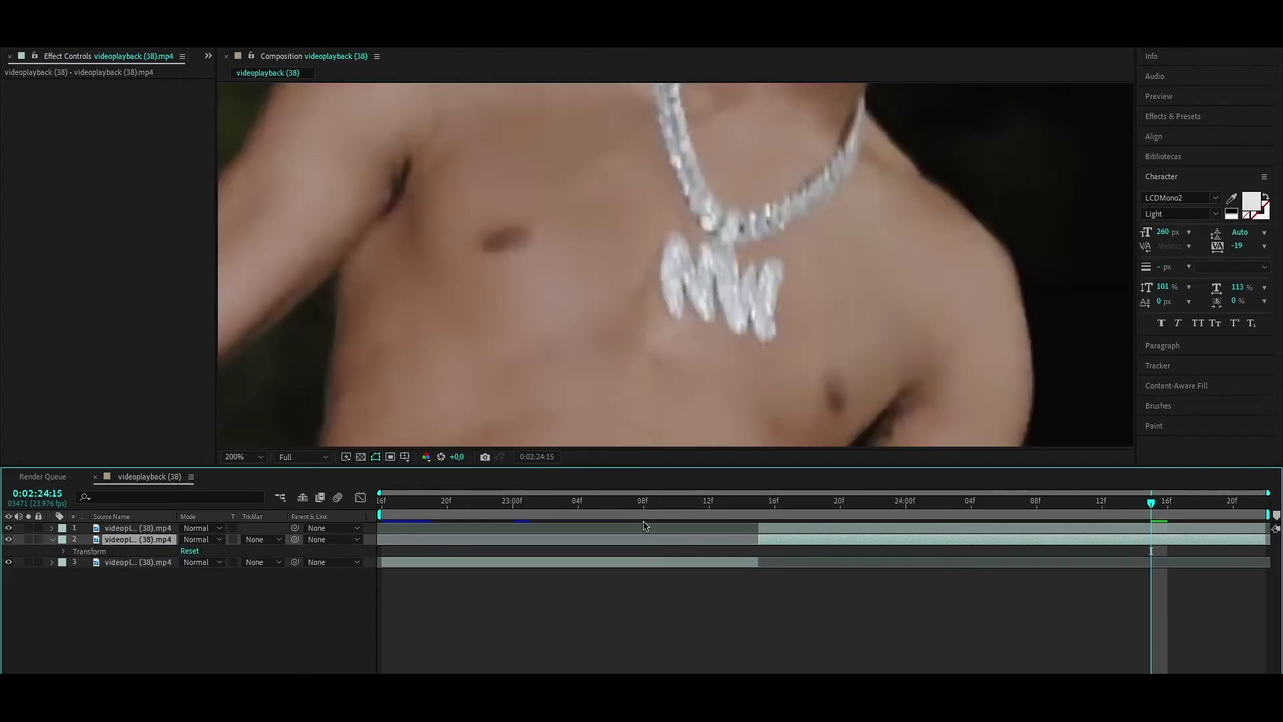
pyautogui.press('u')
pyautogui.click(843, 526)
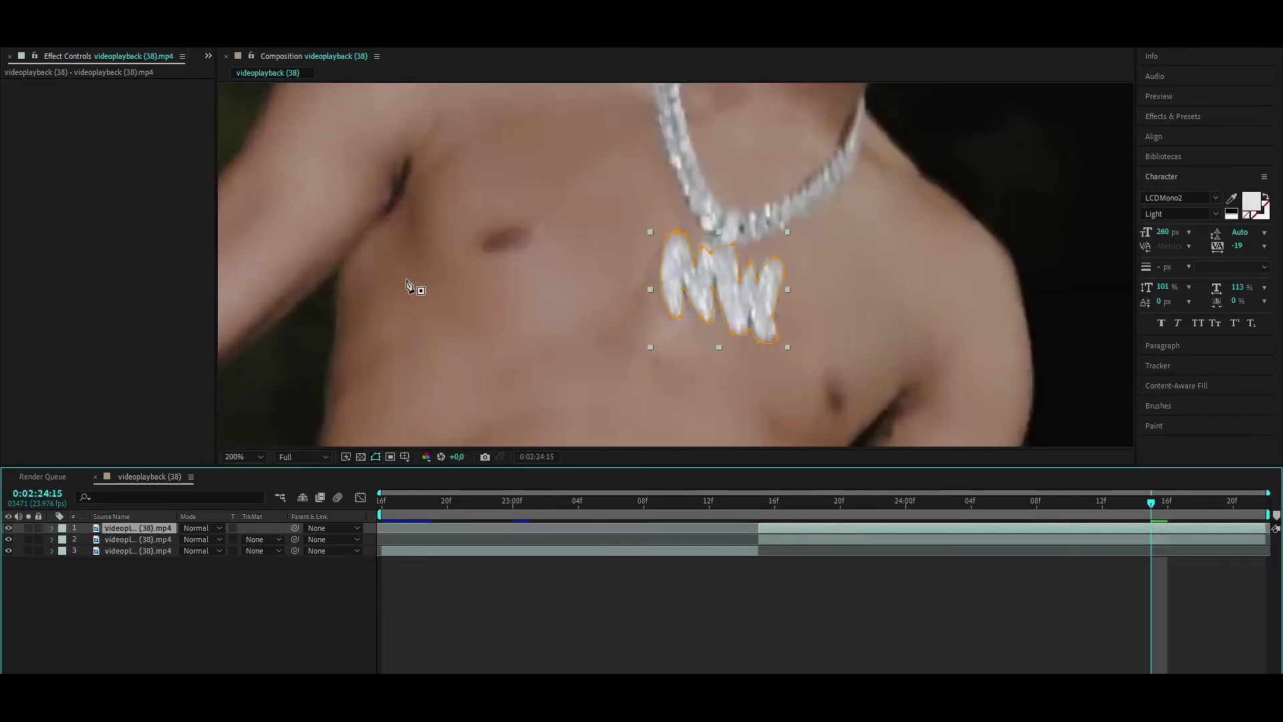
pyautogui.click(110, 41)
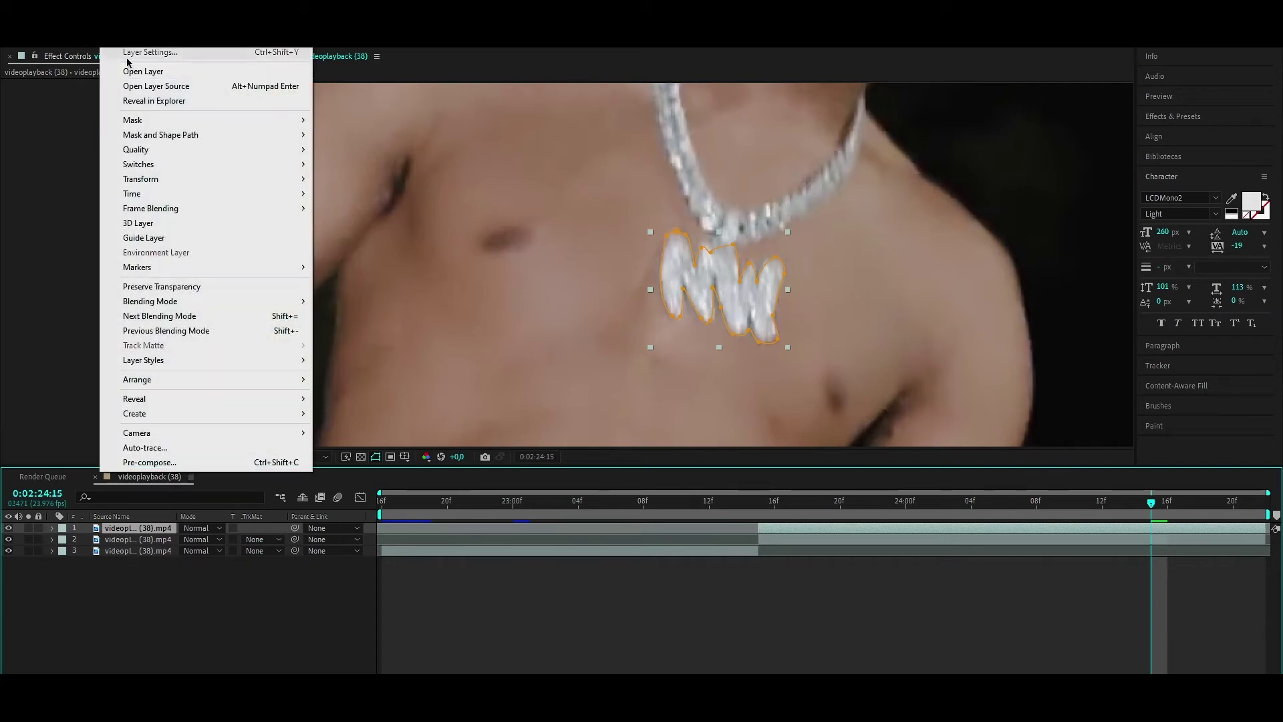
# - Auto-trace the masked pendant onto a new layer, then deselect all layers
pyautogui.click(159, 449)
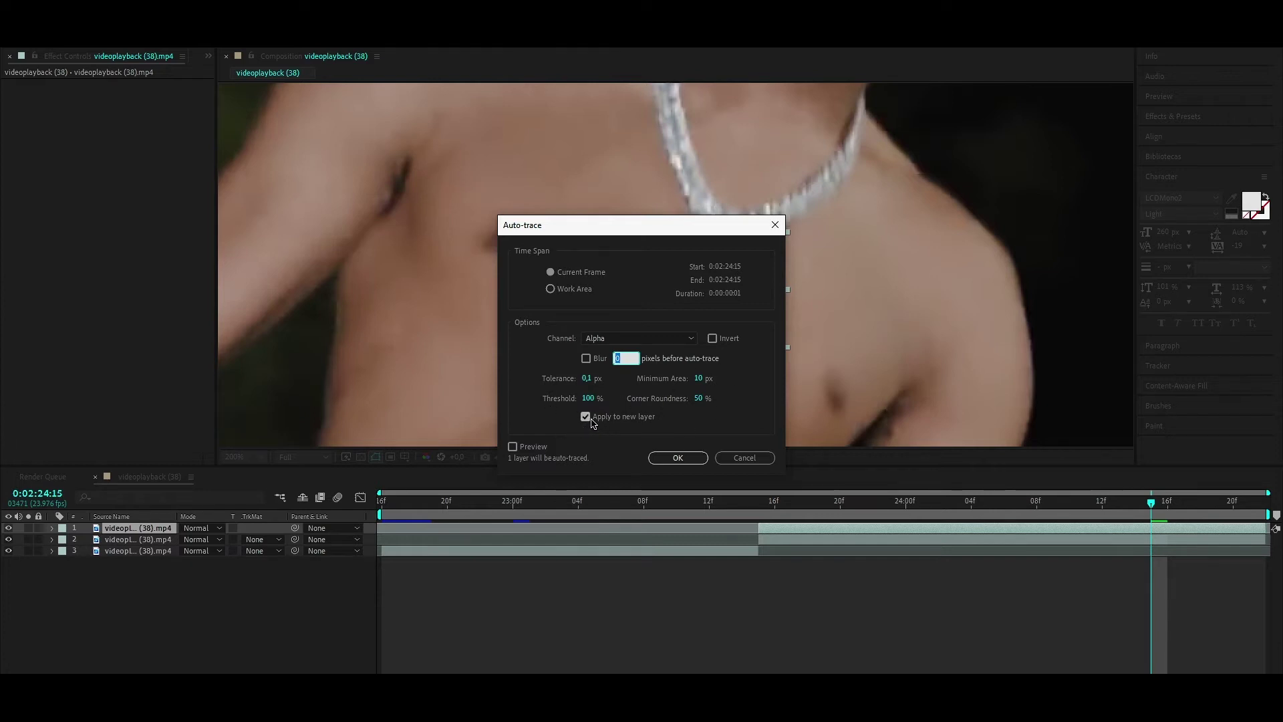
pyautogui.click(676, 458)
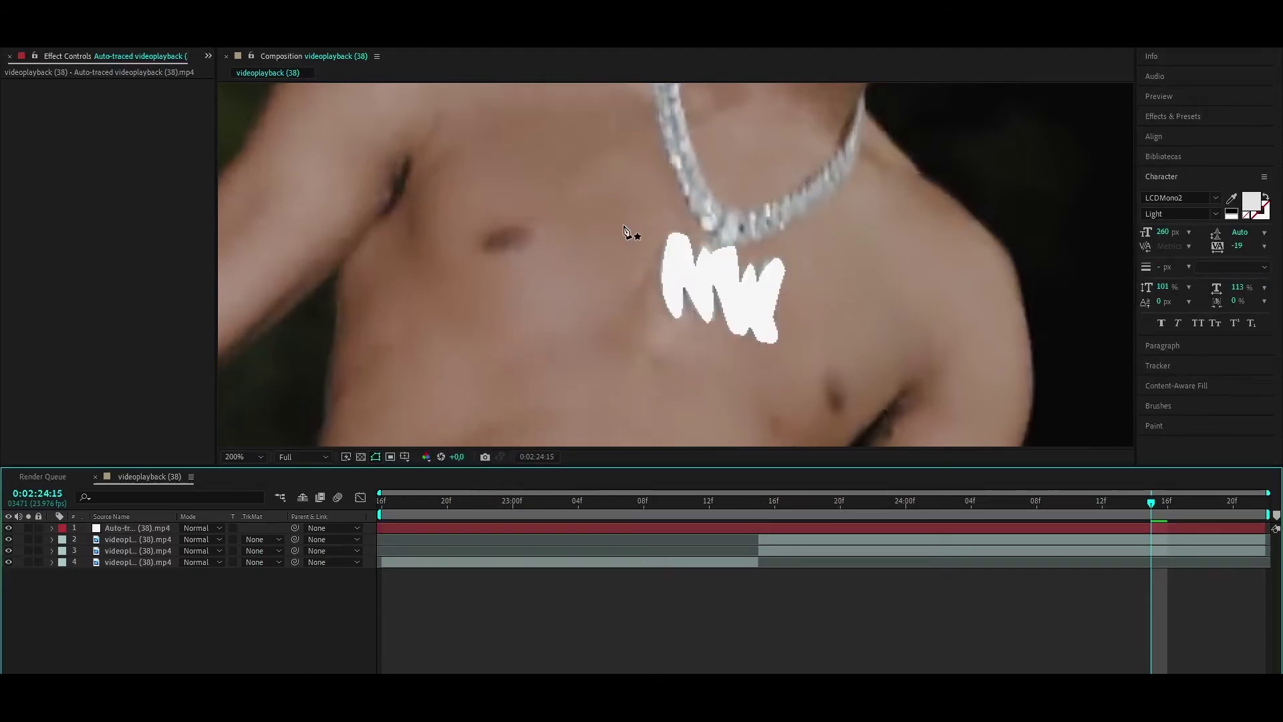
pyautogui.click(144, 542)
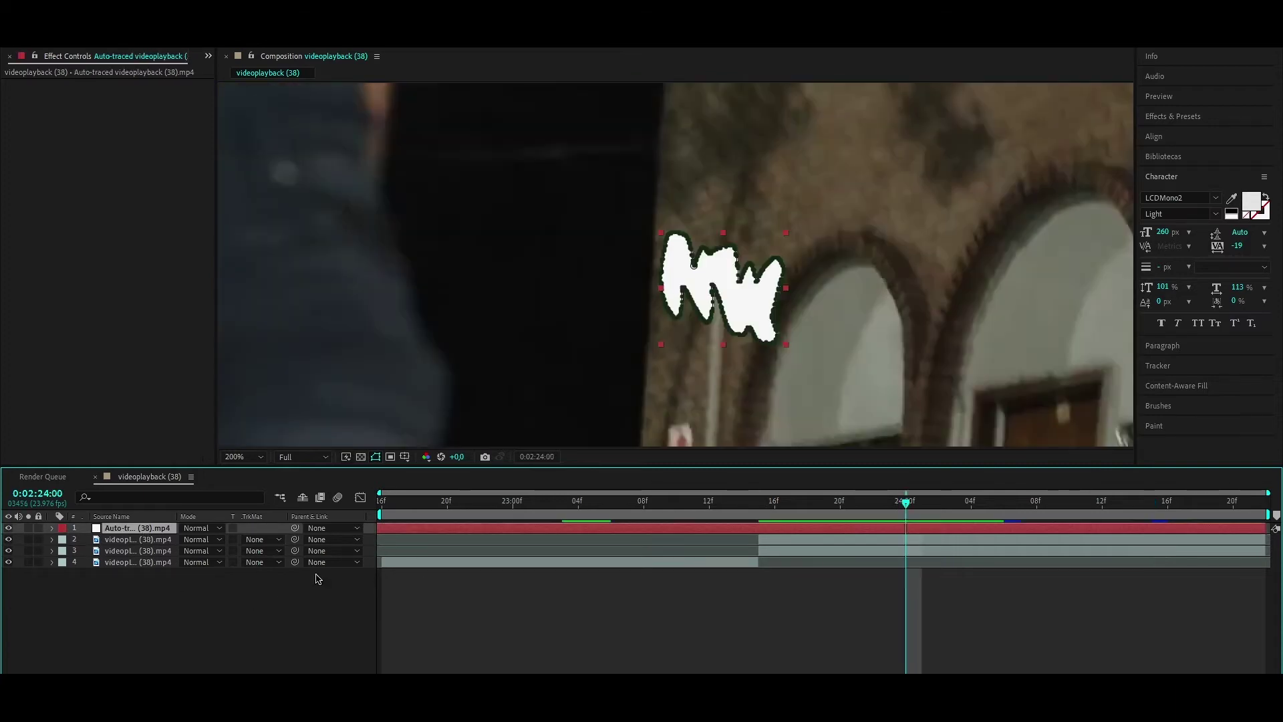
pyautogui.click(394, 592)
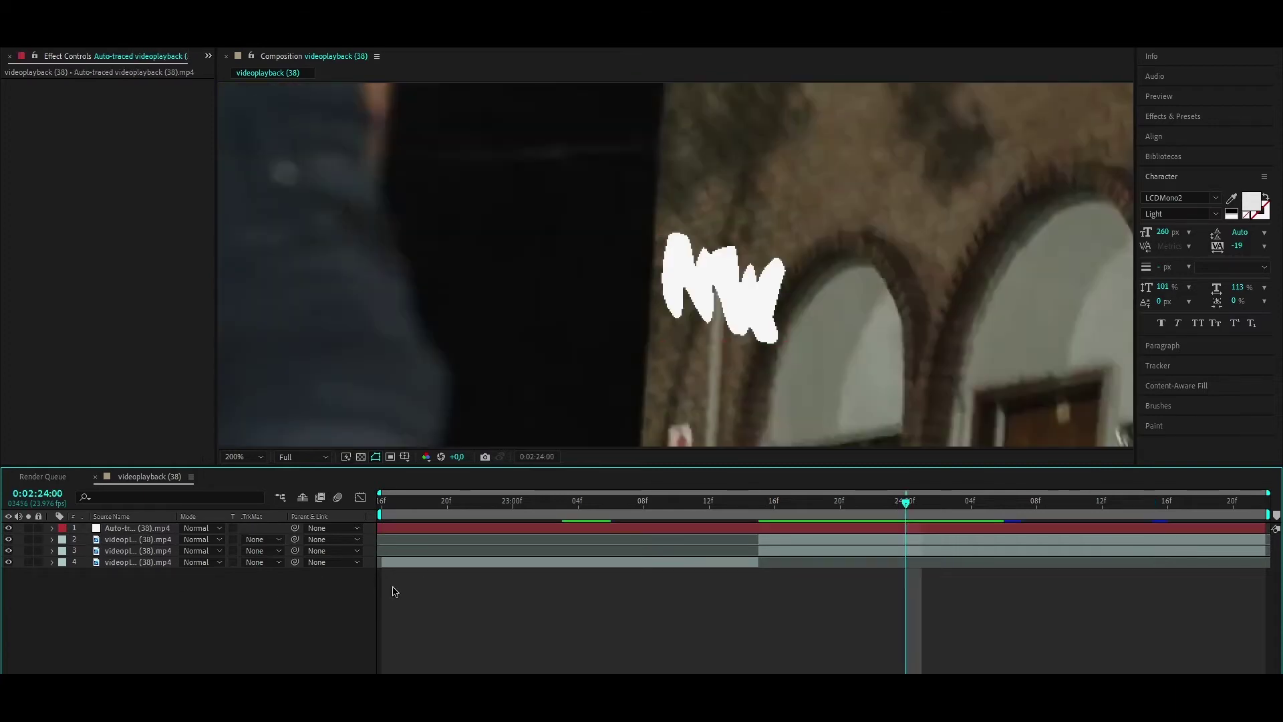
# - Create a new white solid layer named 'element'
pyautogui.hotkey('ctrl', 'y')
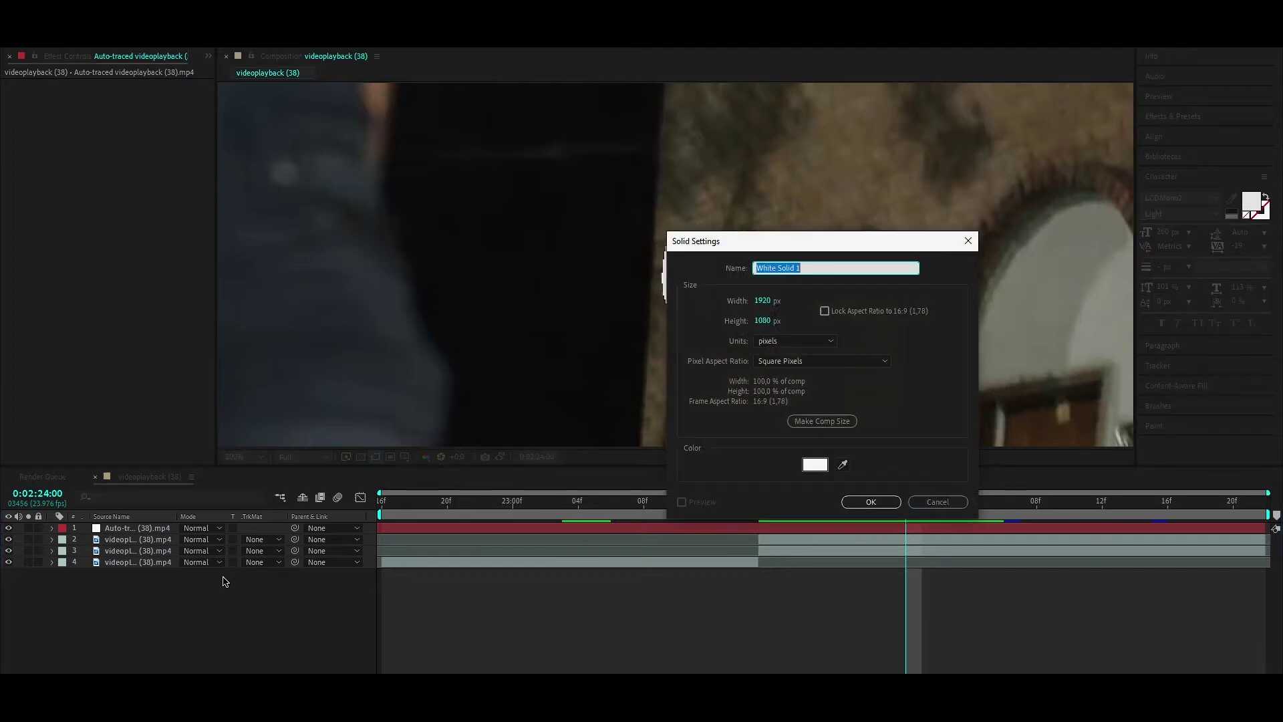
pyautogui.write('element')
pyautogui.click(871, 502)
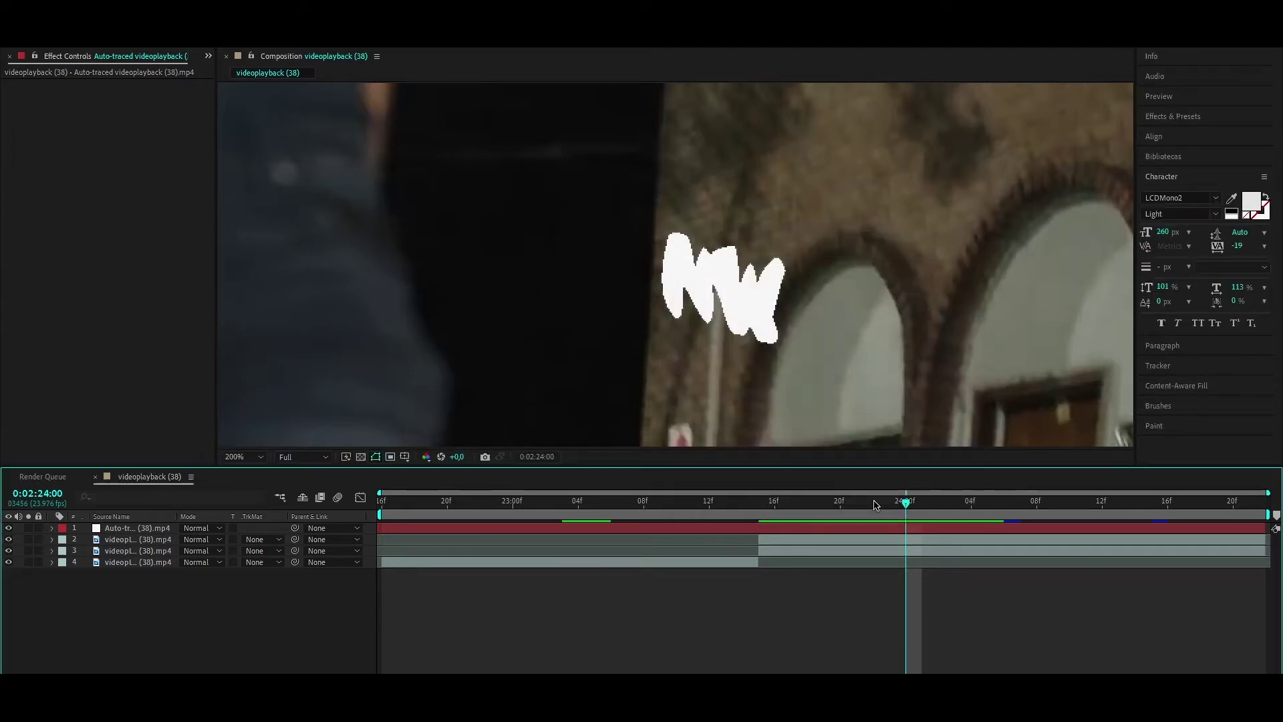
pyautogui.moveTo(655, 306); pyautogui.dragTo(716, 246)
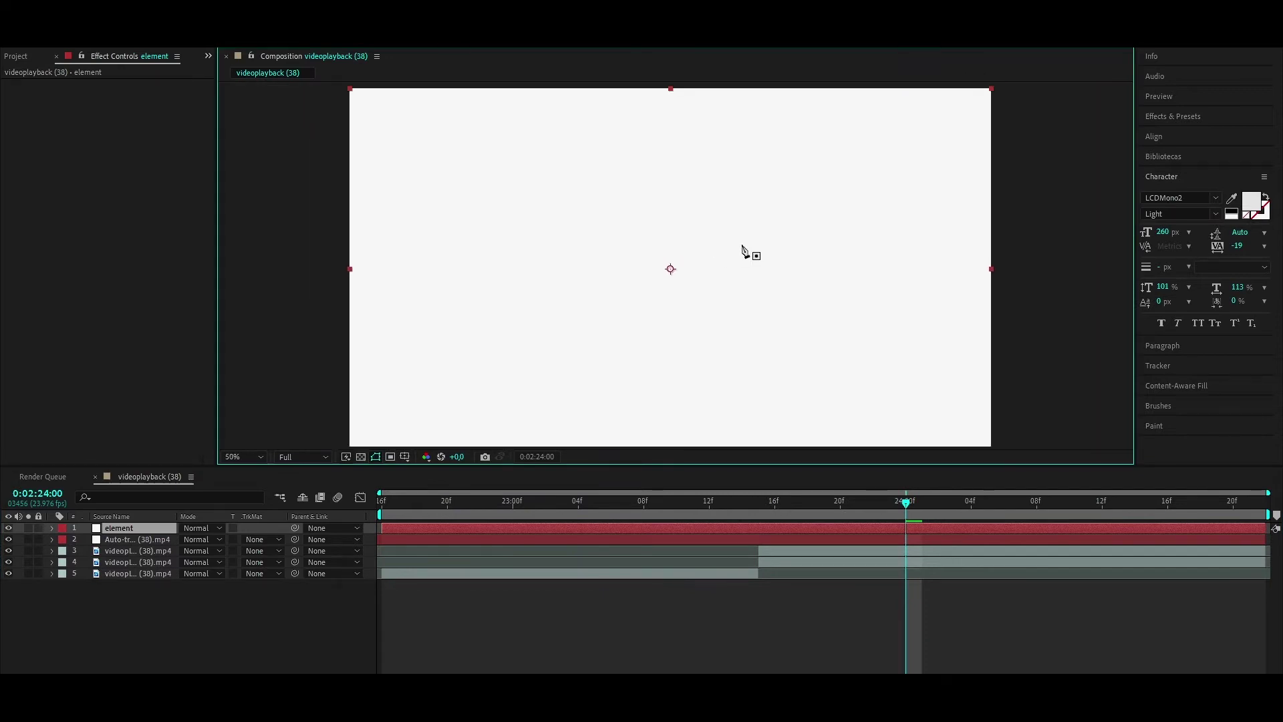
# - Apply the Element effect to the solid via the 'ele' effect search
pyautogui.hotkey('ctrl', 'space')
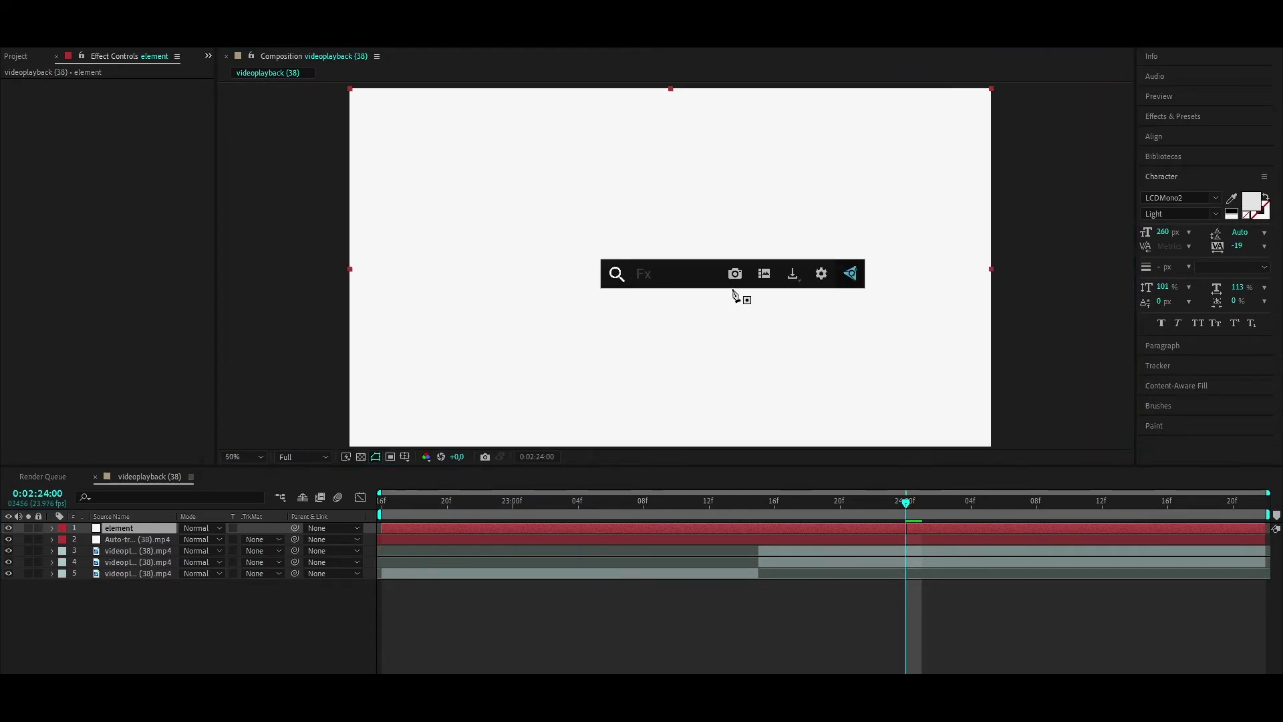
pyautogui.write('ele')
pyautogui.press('Return')
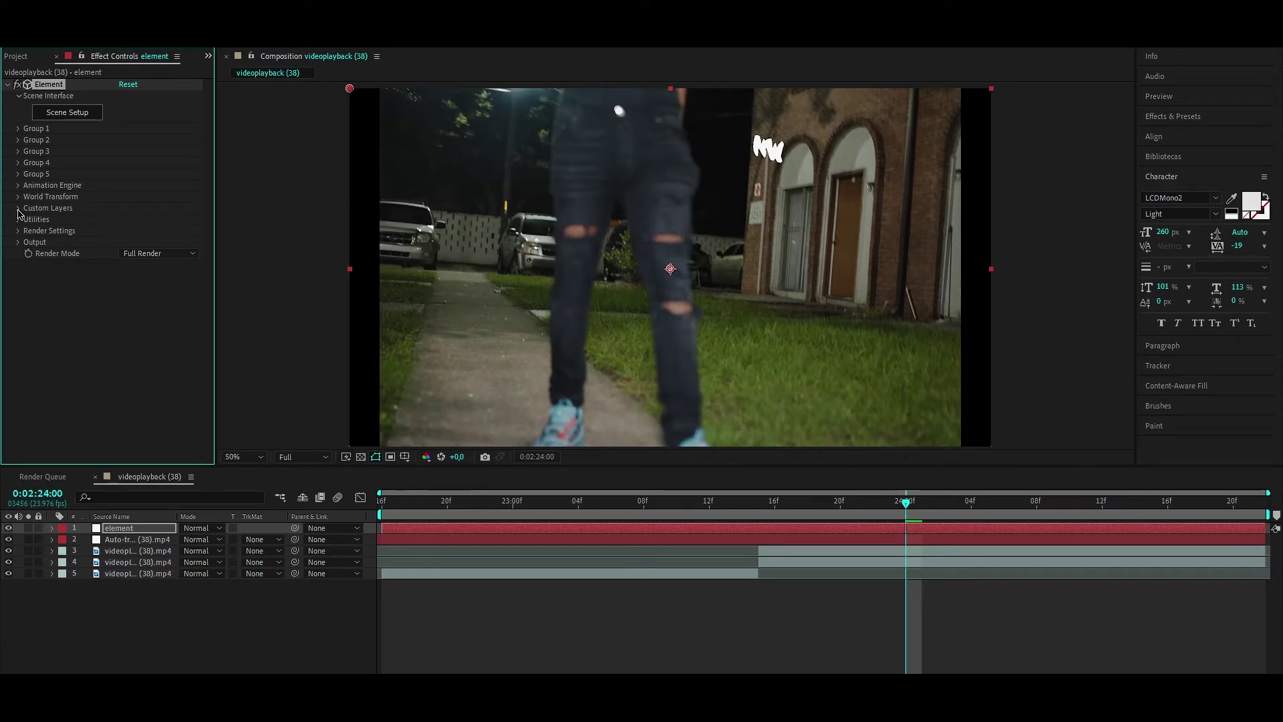
pyautogui.click(19, 210)
# - Set Element's Path Layer 1 to the Auto-traced layer
pyautogui.click(29, 220)
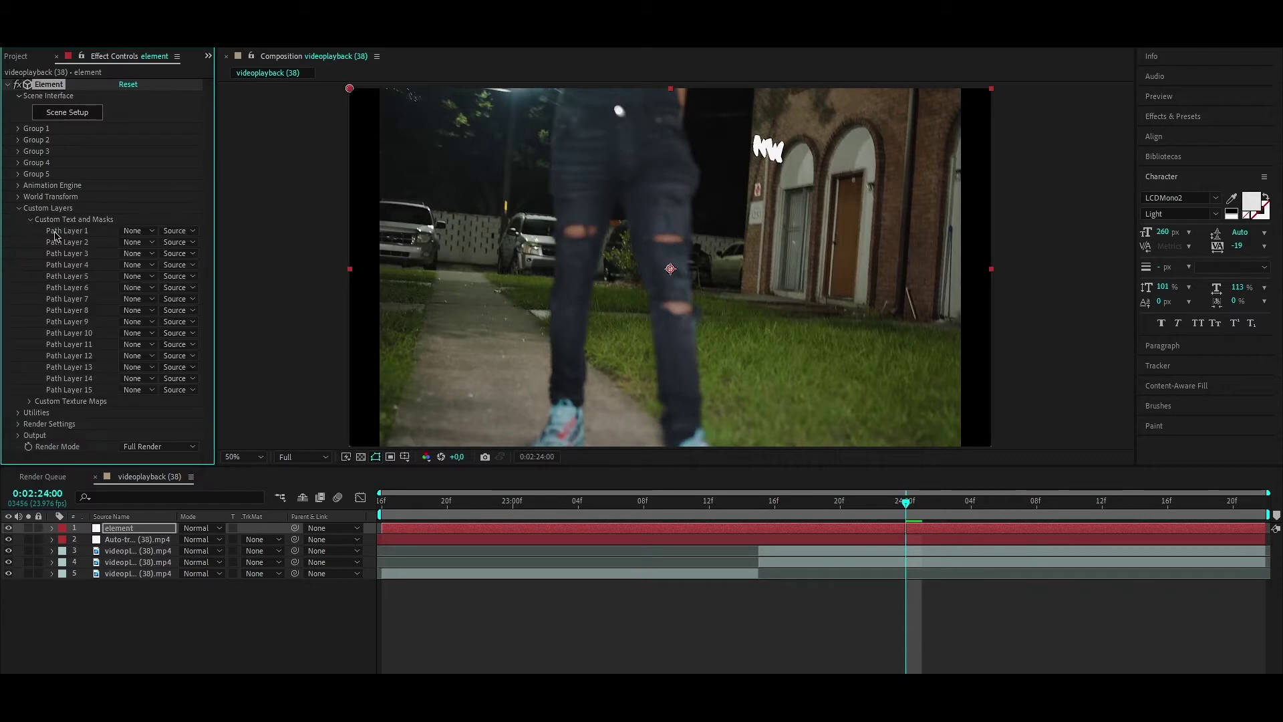
pyautogui.click(137, 231)
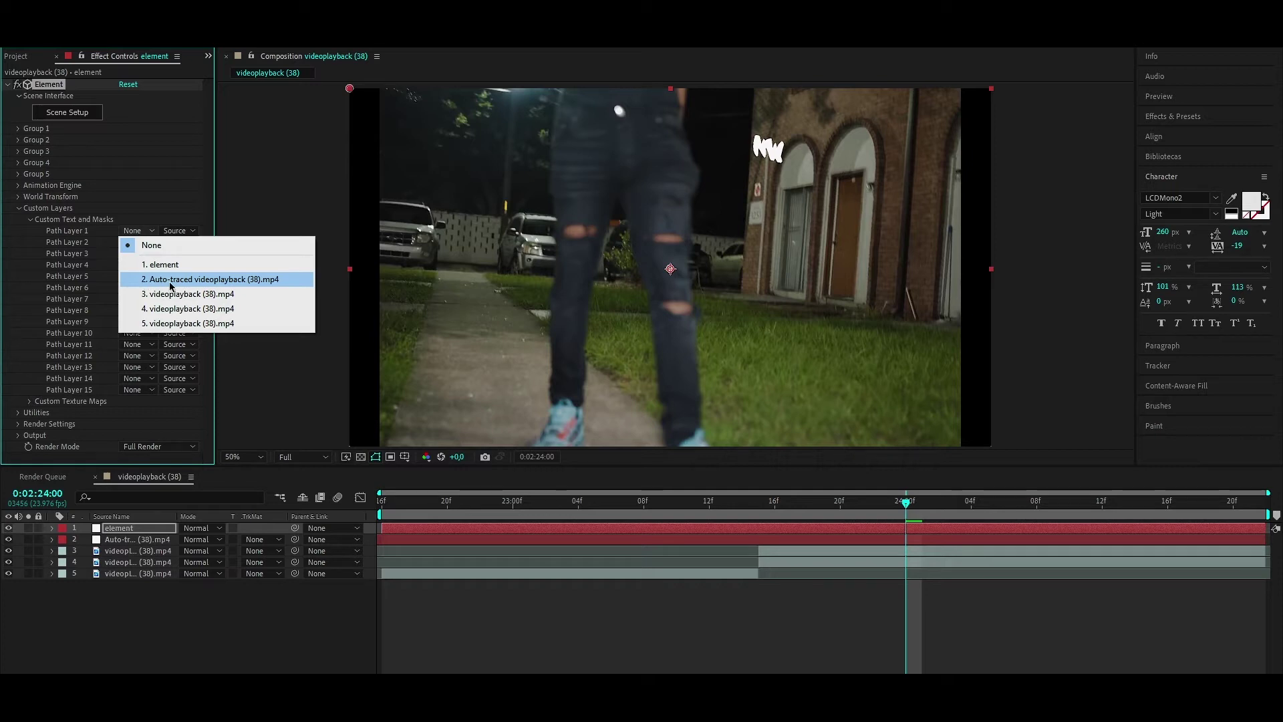
pyautogui.click(171, 281)
# - Set Custom Texture Maps Layer 1 to videoplayback (38).mp4 (layer 3)
pyautogui.click(29, 401)
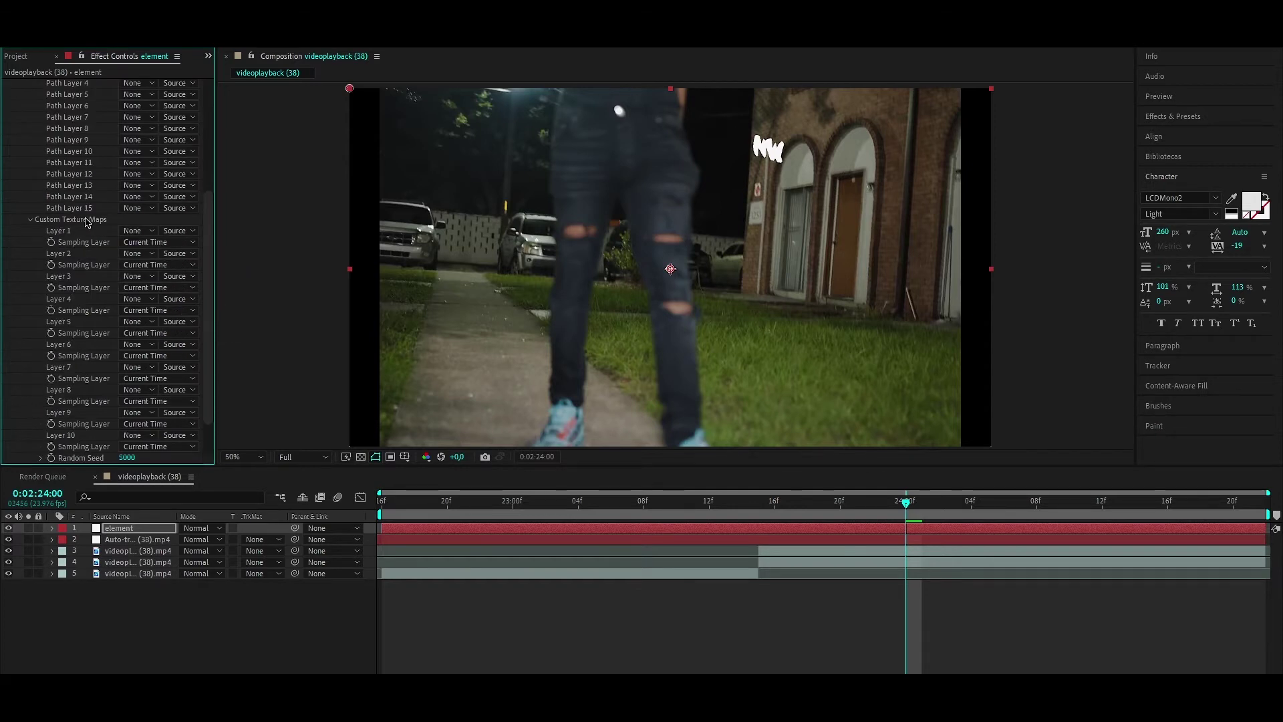
pyautogui.click(133, 232)
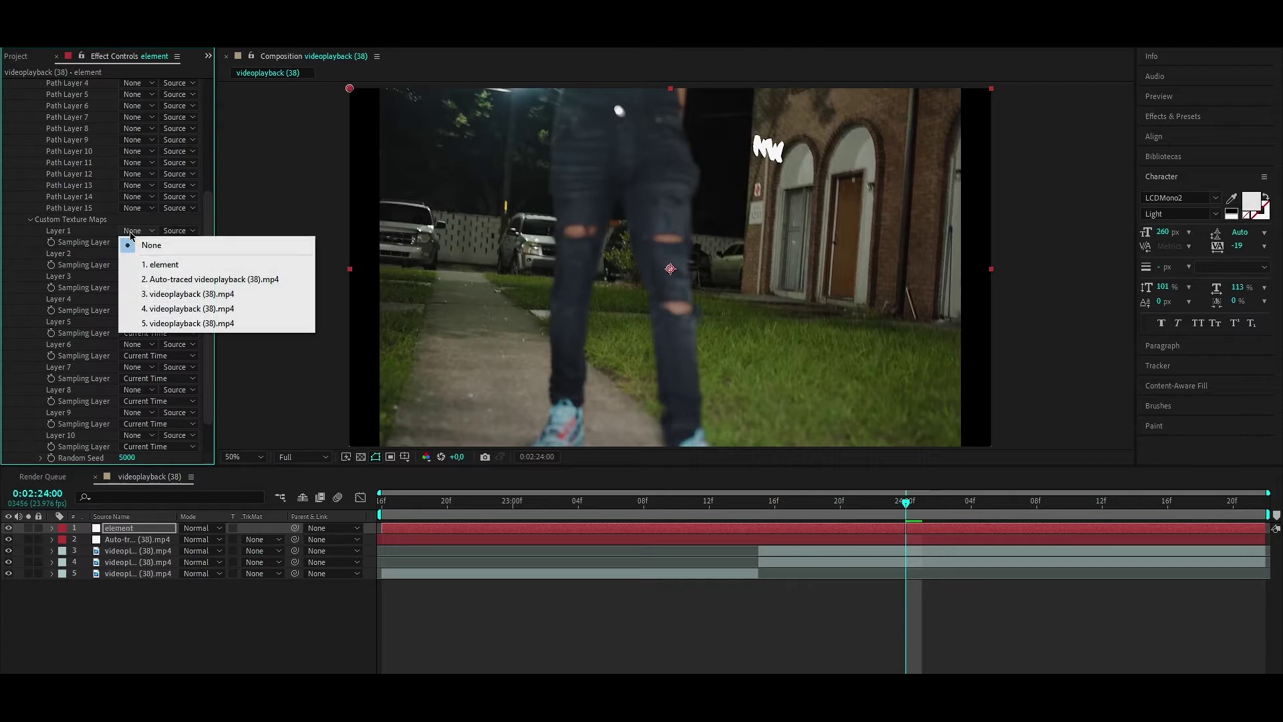
pyautogui.click(175, 295)
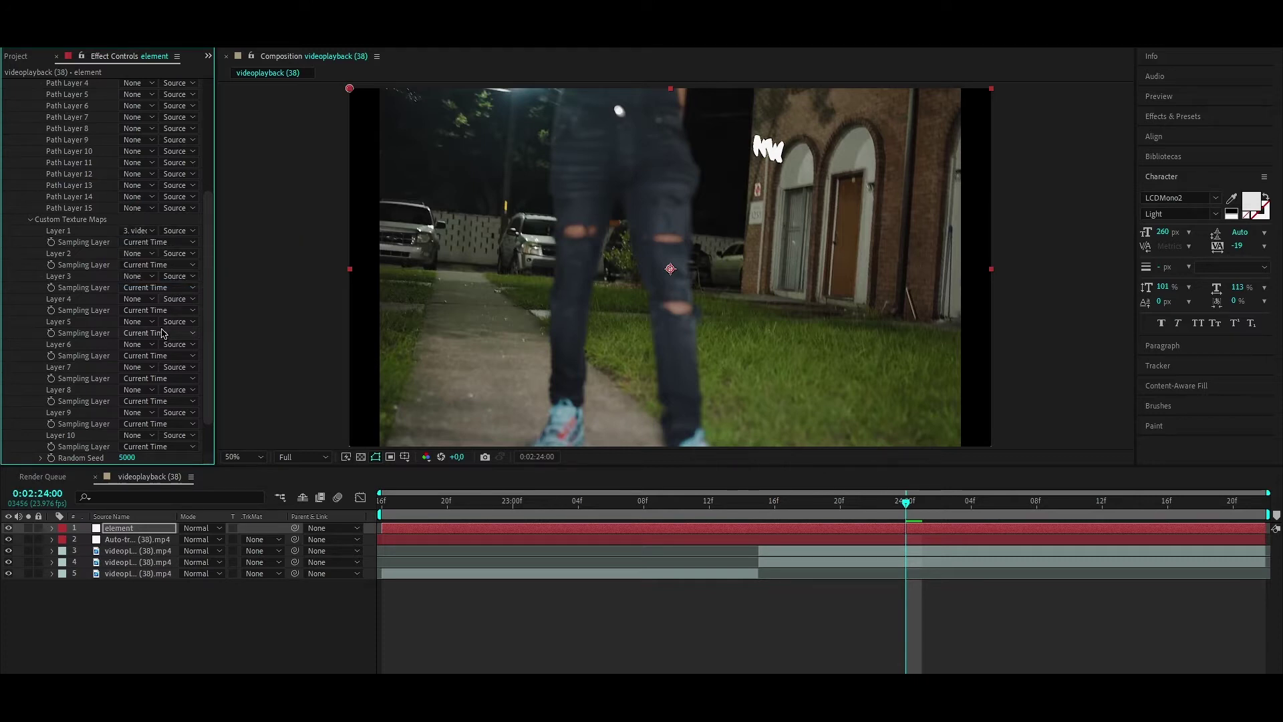
pyautogui.click(30, 220)
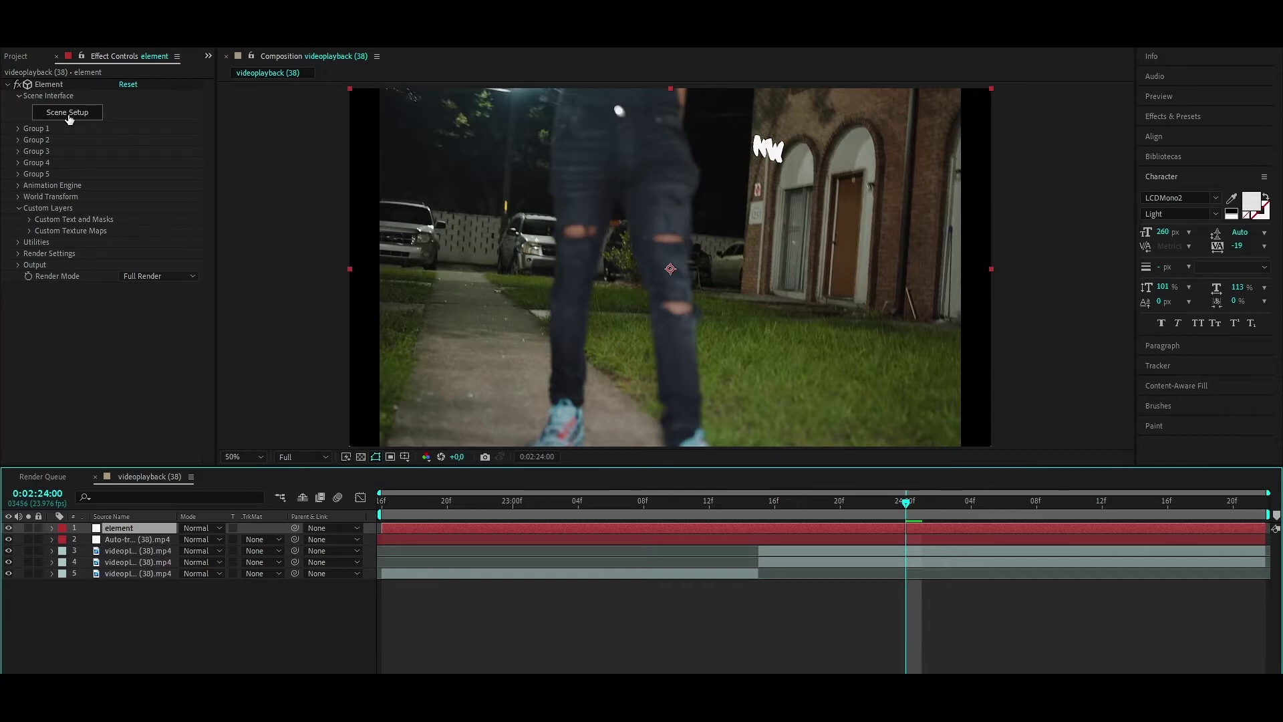
pyautogui.click(67, 114)
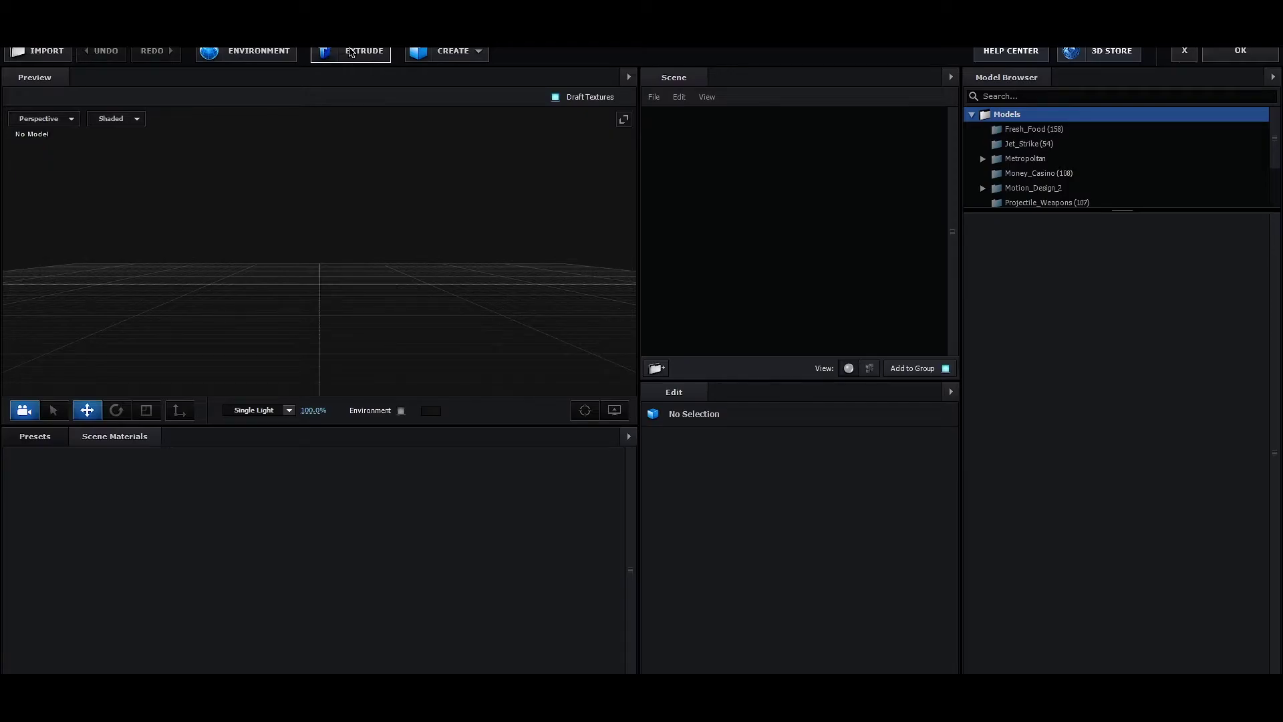
# - Extrude the NW path into an Extrusion Model and select its Bevel 1 material
pyautogui.click(353, 58)
pyautogui.moveTo(400, 239)
pyautogui.mouseDown()
pyautogui.moveTo(395, 272)
pyautogui.moveTo(467, 261)
pyautogui.moveTo(369, 329)
pyautogui.mouseUp()
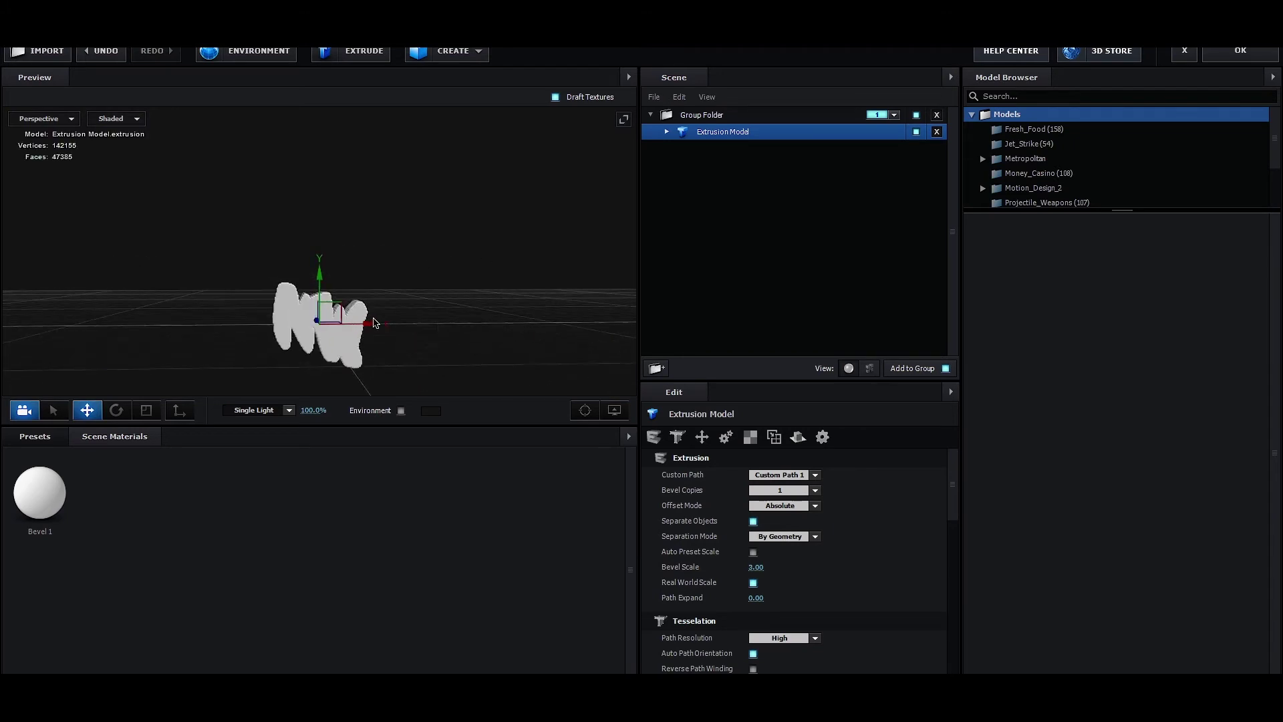
pyautogui.click(666, 132)
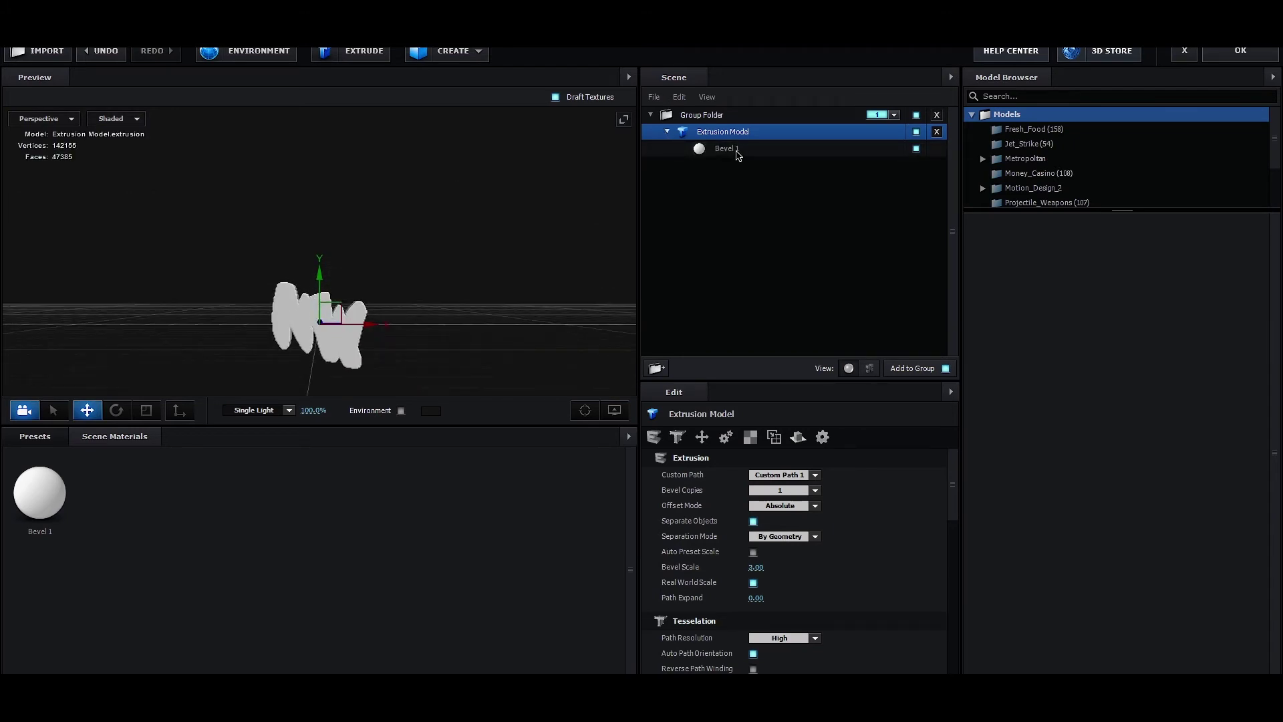
pyautogui.click(737, 150)
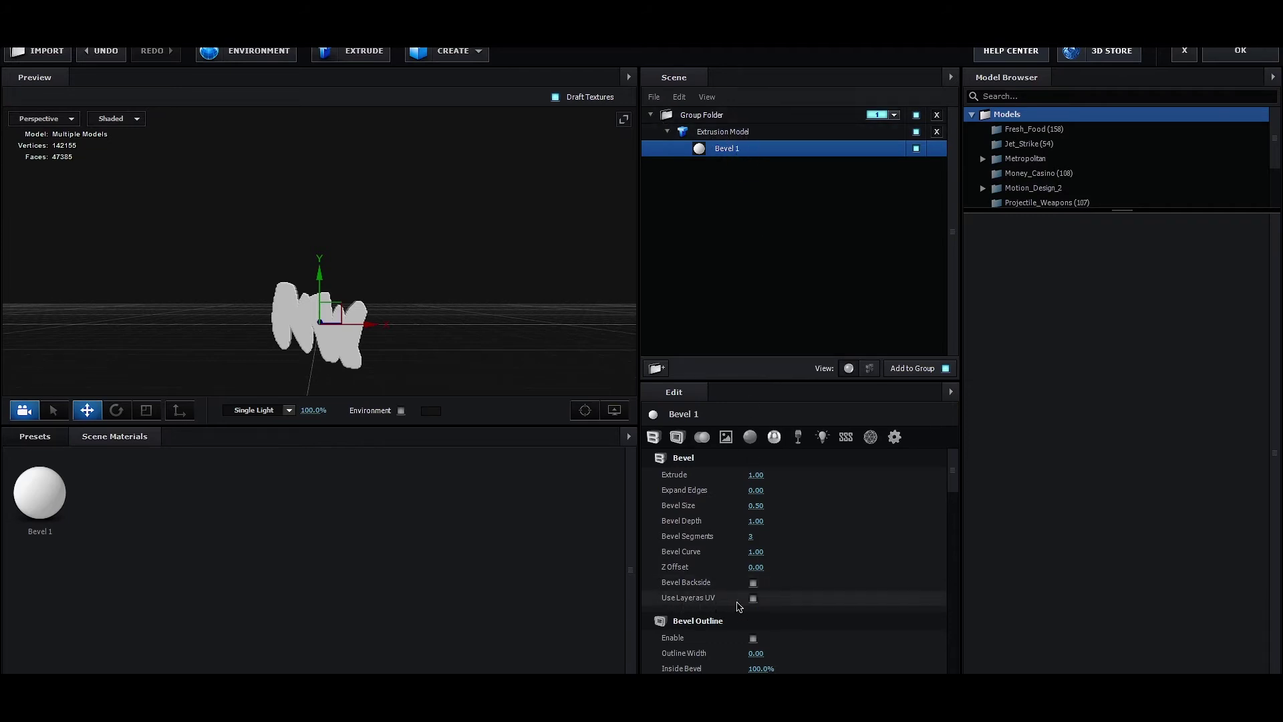
pyautogui.scroll(-4, 756, 601)
# - Set Bevel 1's Diffuse texture to Custom Layer 1
pyautogui.click(751, 532)
pyautogui.click(798, 450)
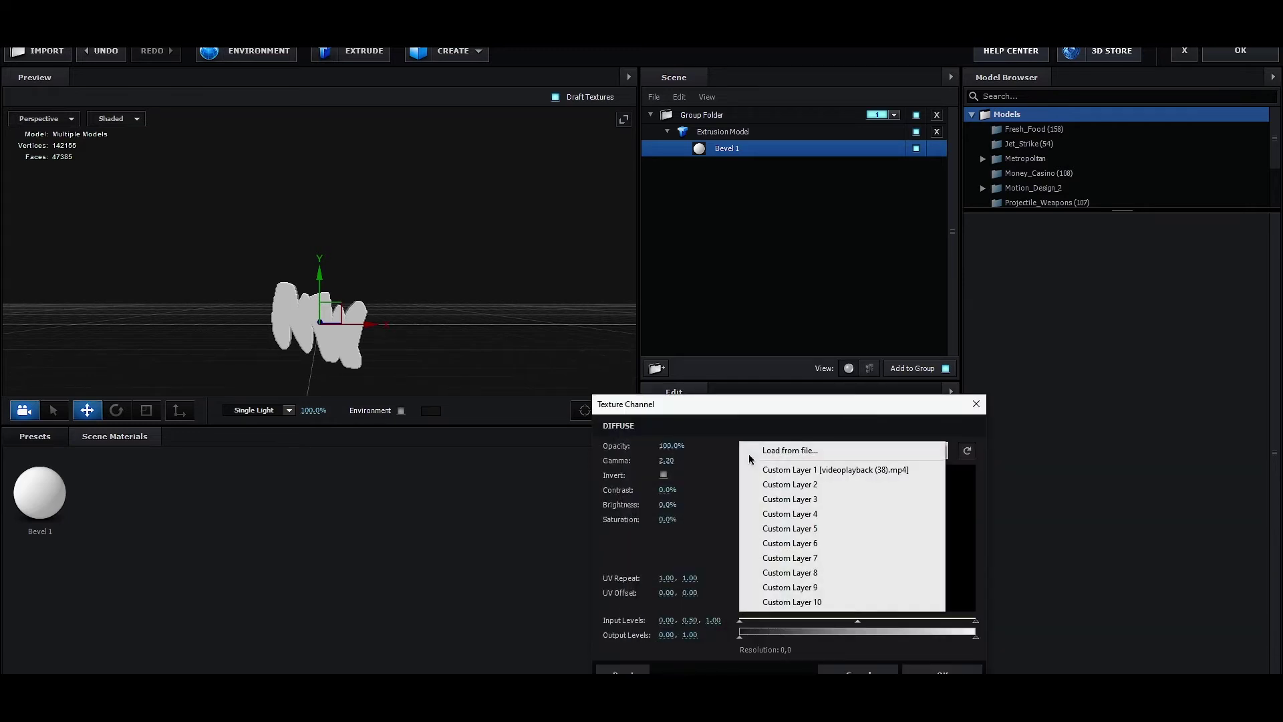
pyautogui.click(815, 469)
pyautogui.click(942, 671)
pyautogui.moveTo(524, 361); pyautogui.dragTo(446, 351)
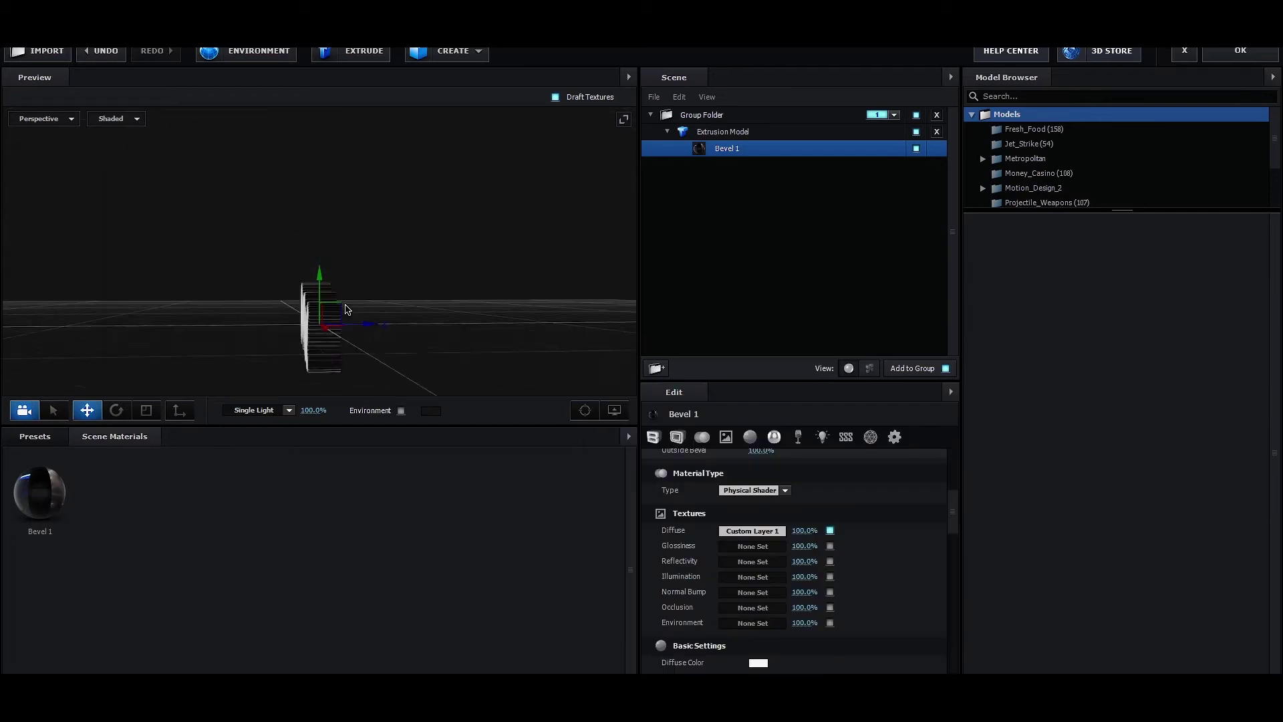
# - Apply the scene, view the composition at 100%, scrub nearby frames, and select layer 3
pyautogui.click(1233, 57)
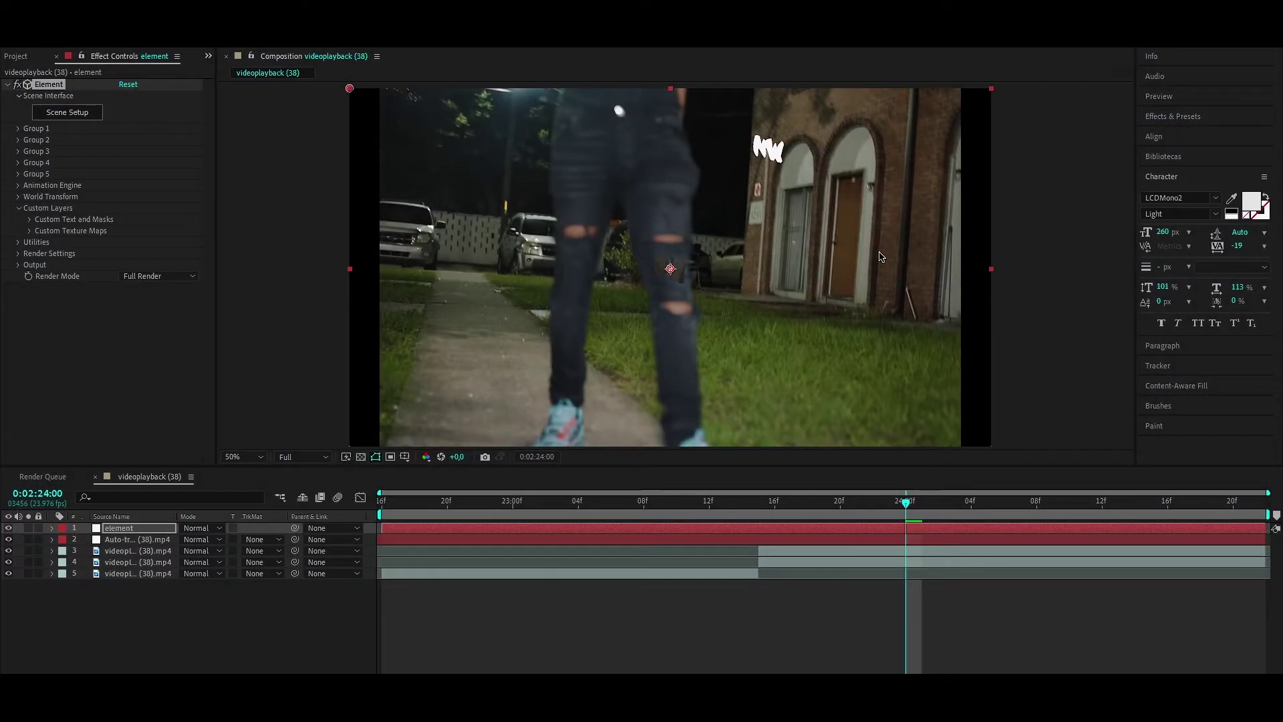
pyautogui.press('/')
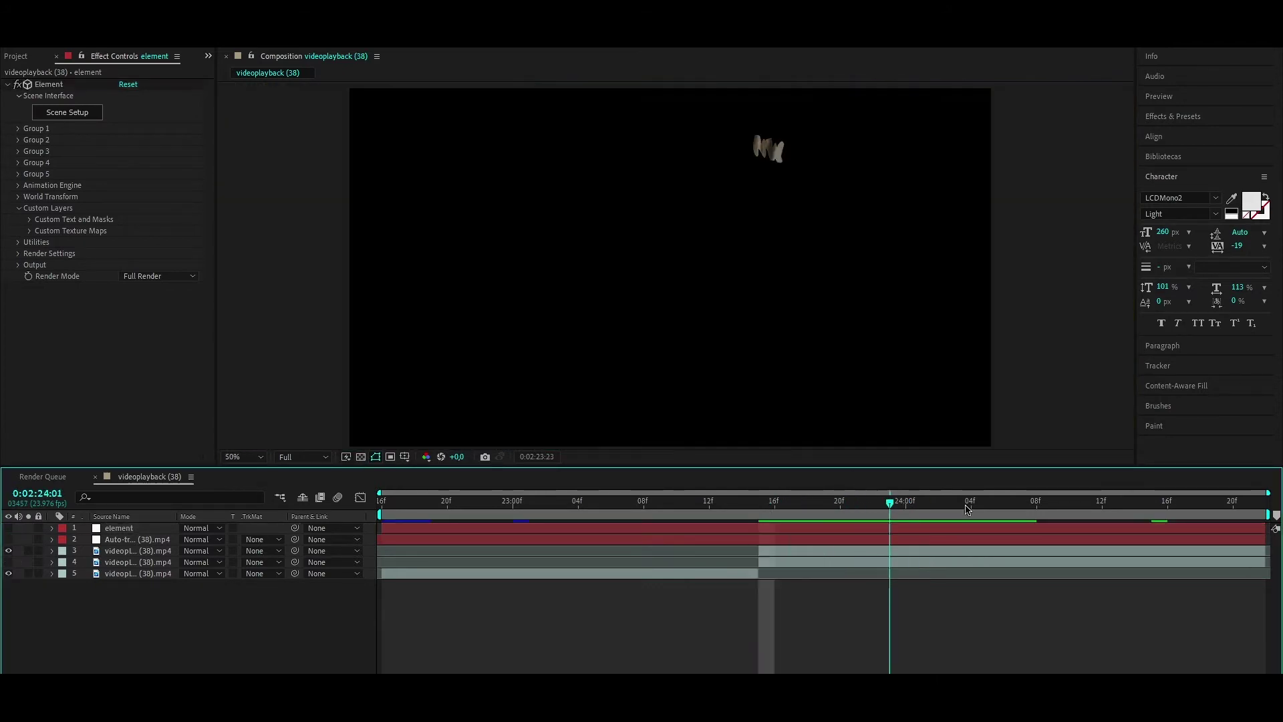
pyautogui.moveTo(795, 512)
pyautogui.mouseDown()
pyautogui.moveTo(1173, 515)
pyautogui.moveTo(1163, 523)
pyautogui.mouseUp()
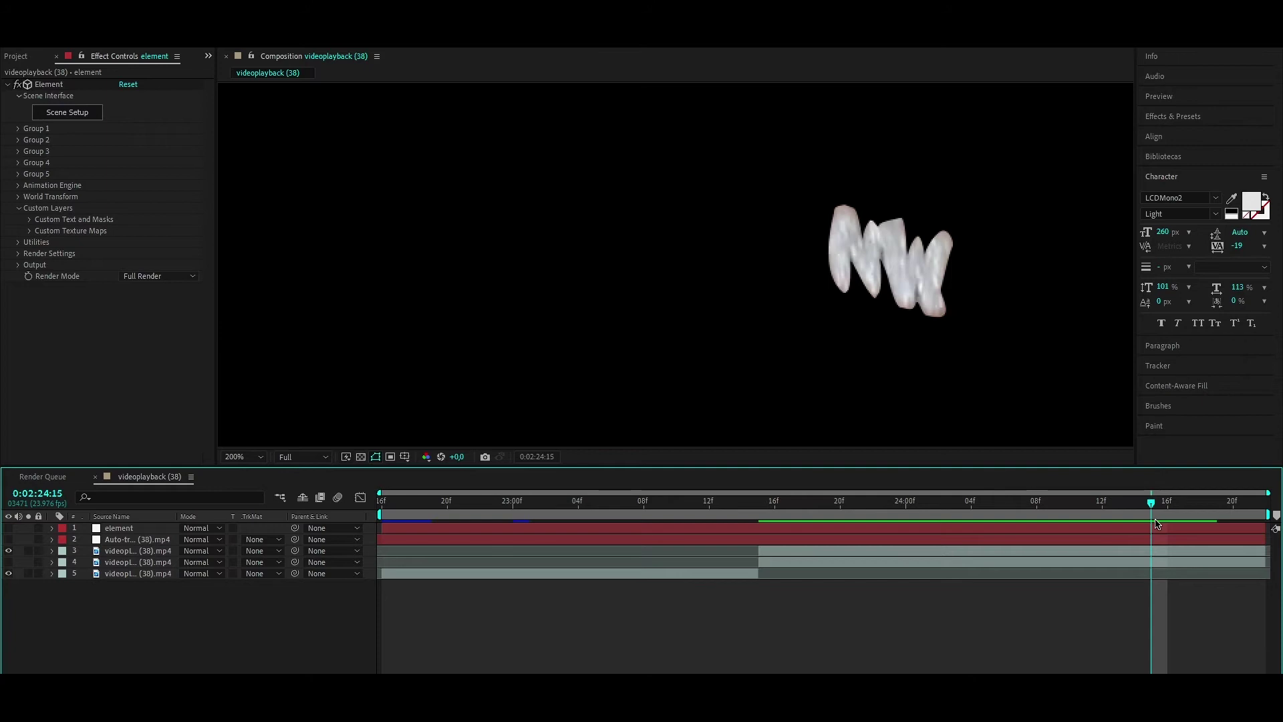
pyautogui.click(1165, 554)
# - Freeze layer 3 on the current frame with Time > Freeze Frame and hide it
pyautogui.rightClick(1156, 554)
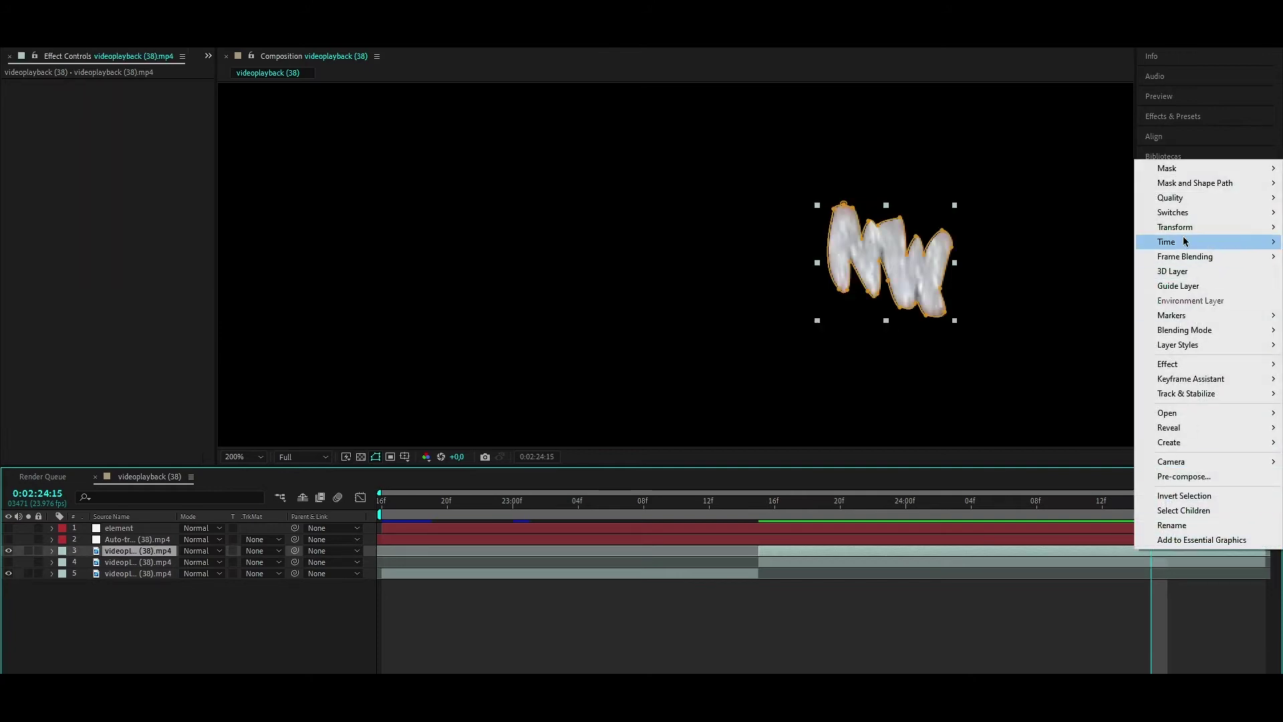
pyautogui.moveTo(1184, 249)
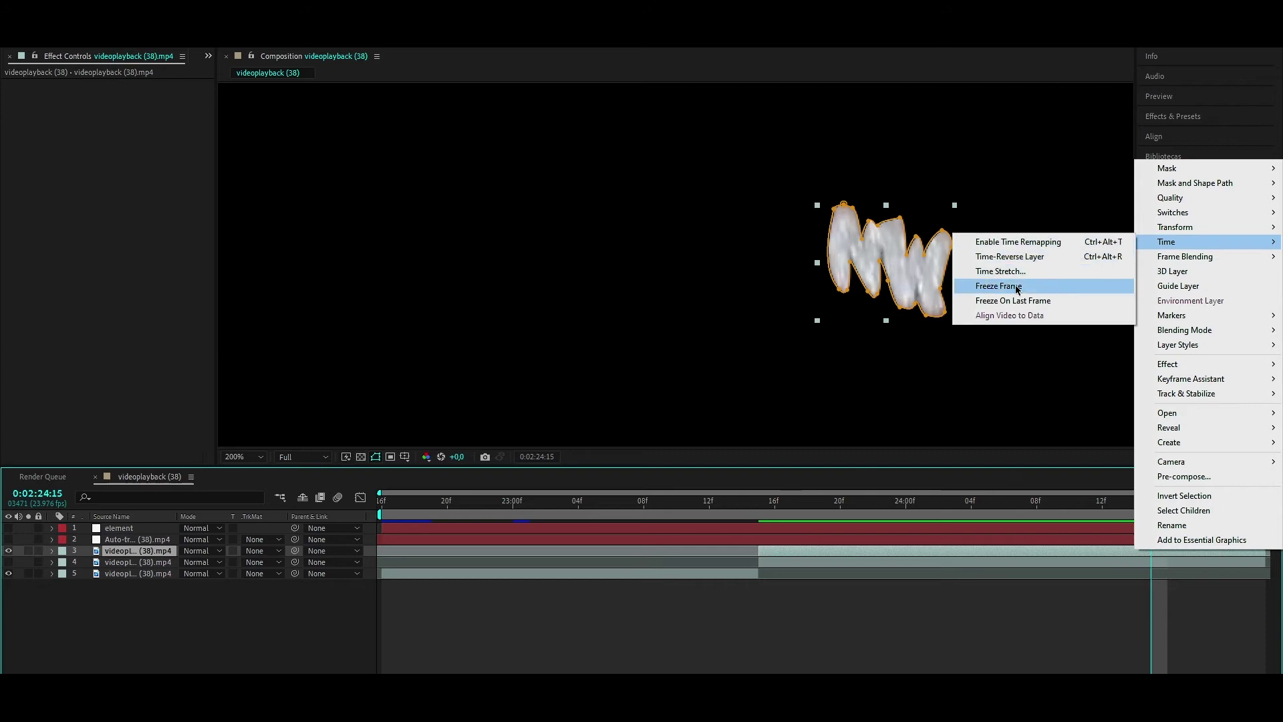
pyautogui.click(1016, 287)
pyautogui.click(8, 550)
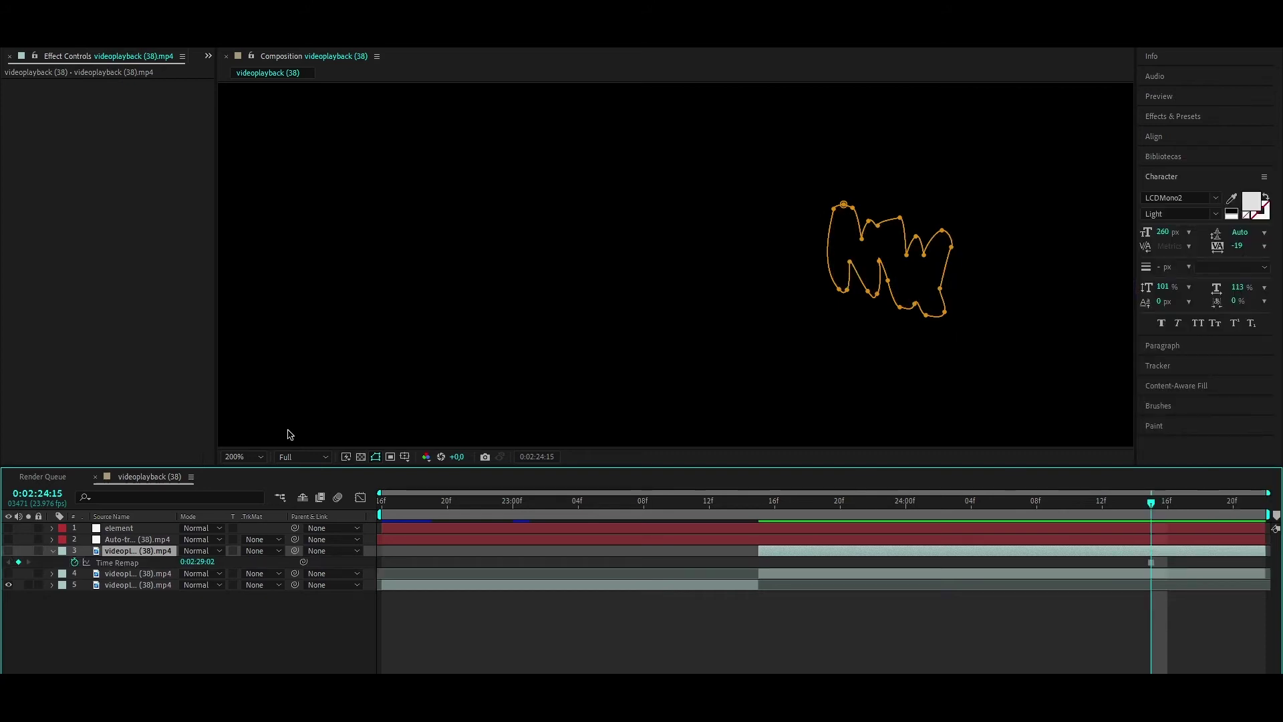
# - Show the element layer and background layers 4 and 5, then deselect everything
pyautogui.hotkey('shift', '/')
pyautogui.click(8, 528)
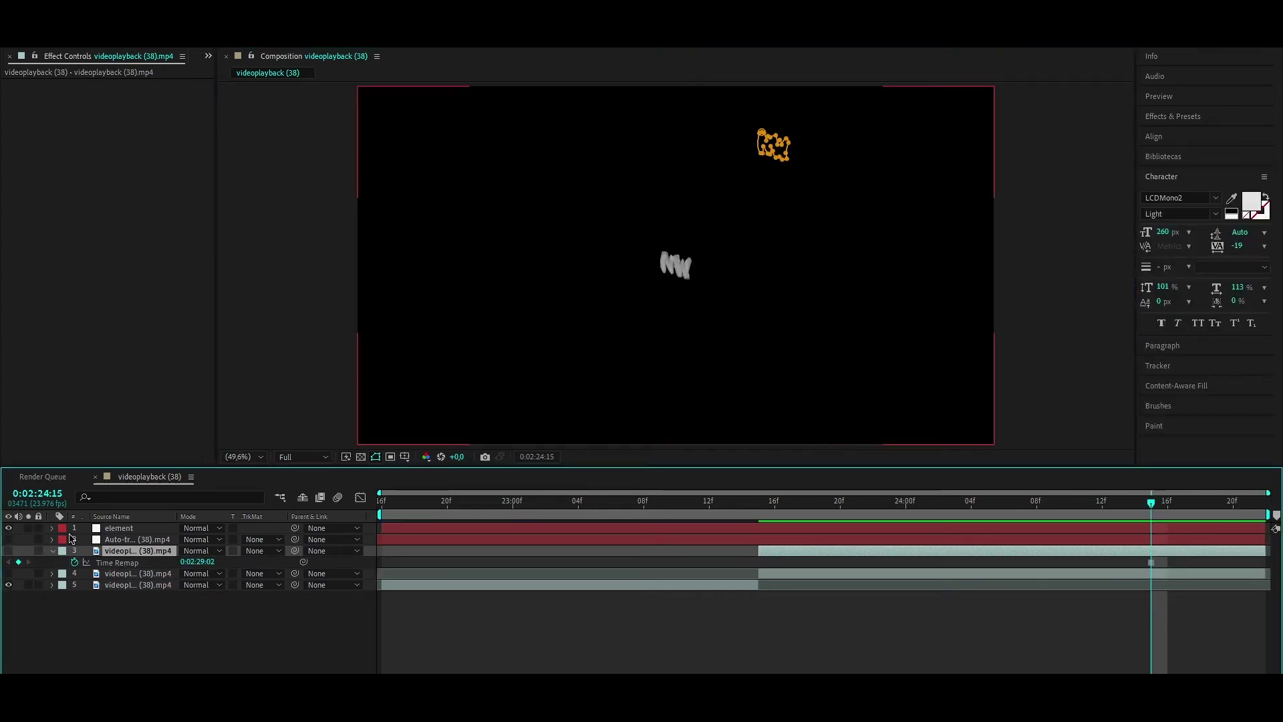
pyautogui.press('.')
pyautogui.press('.')
pyautogui.press('.')
pyautogui.press('.')
pyautogui.press('.')
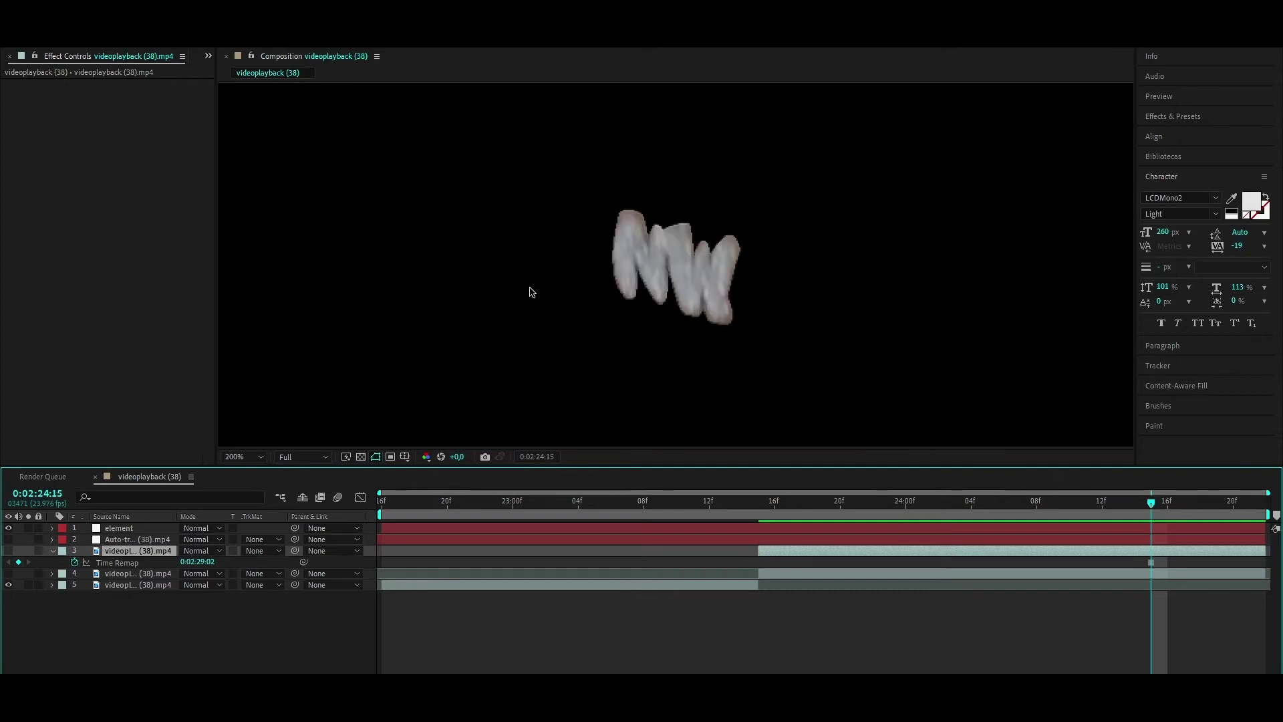
pyautogui.moveTo(8, 584); pyautogui.dragTo(9, 573)
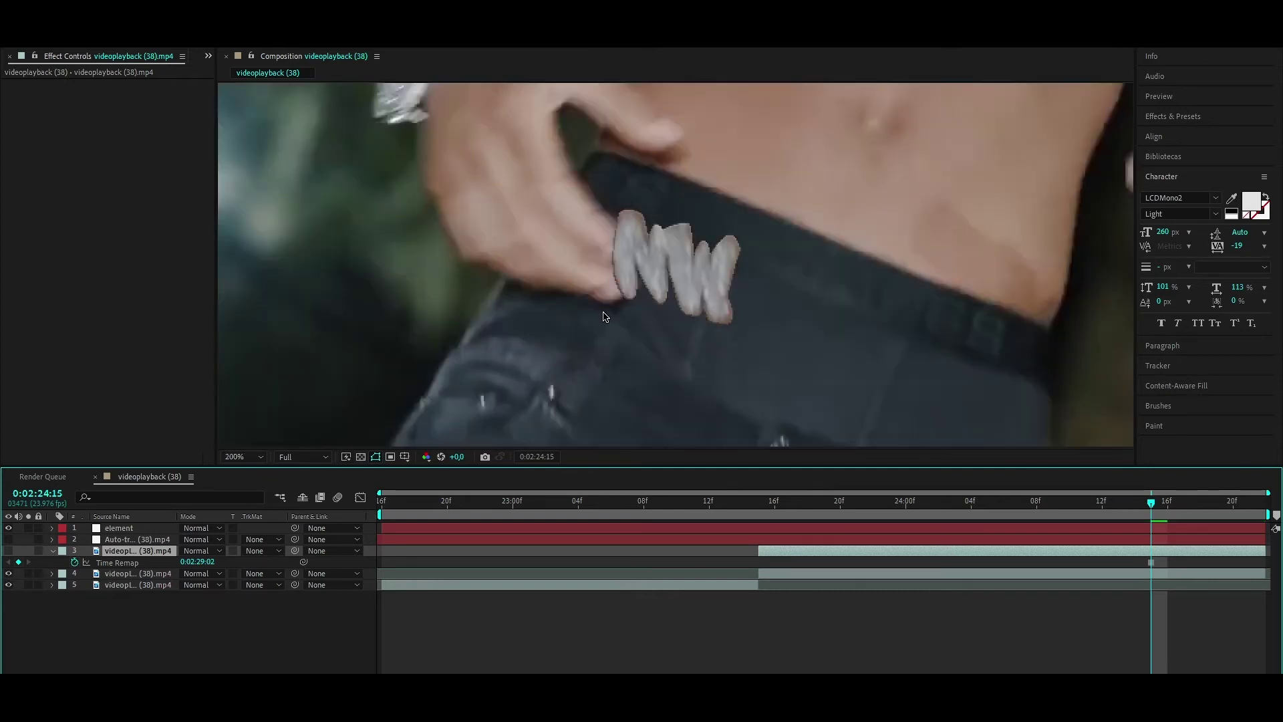
pyautogui.press(',')
pyautogui.press(',')
pyautogui.press(',')
pyautogui.press('F2')
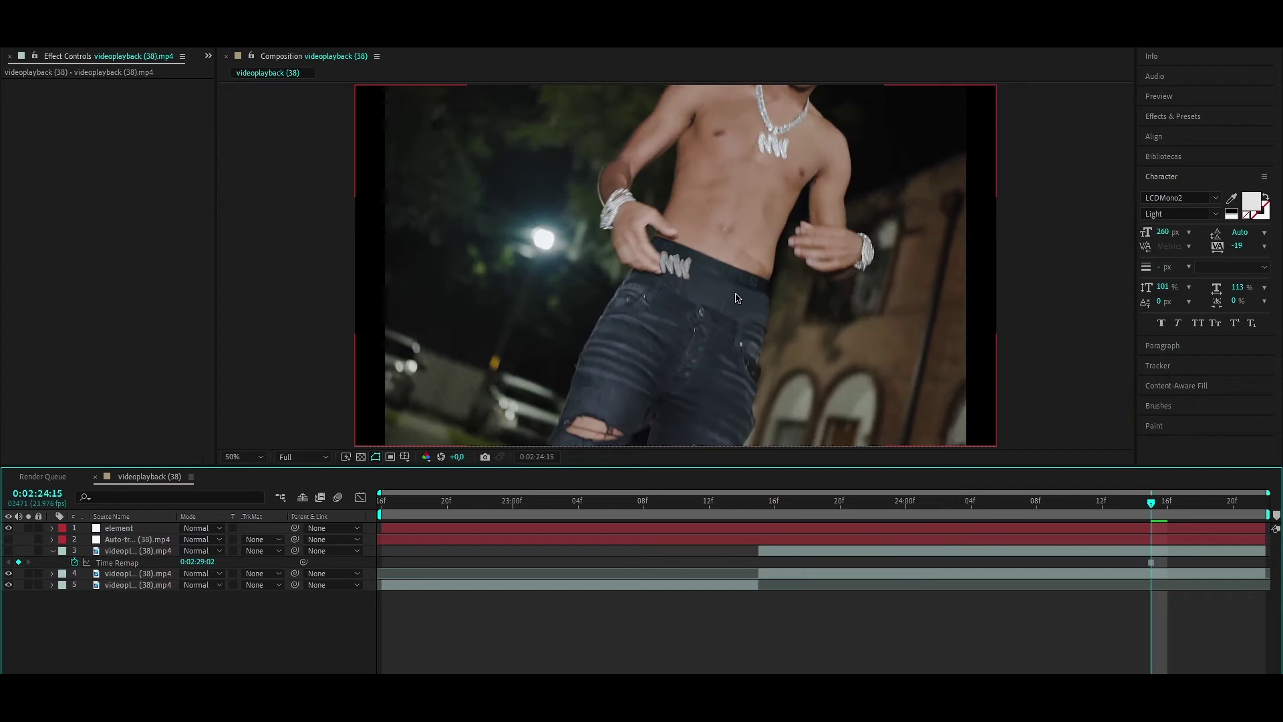
pyautogui.scroll(3, 663, 268)
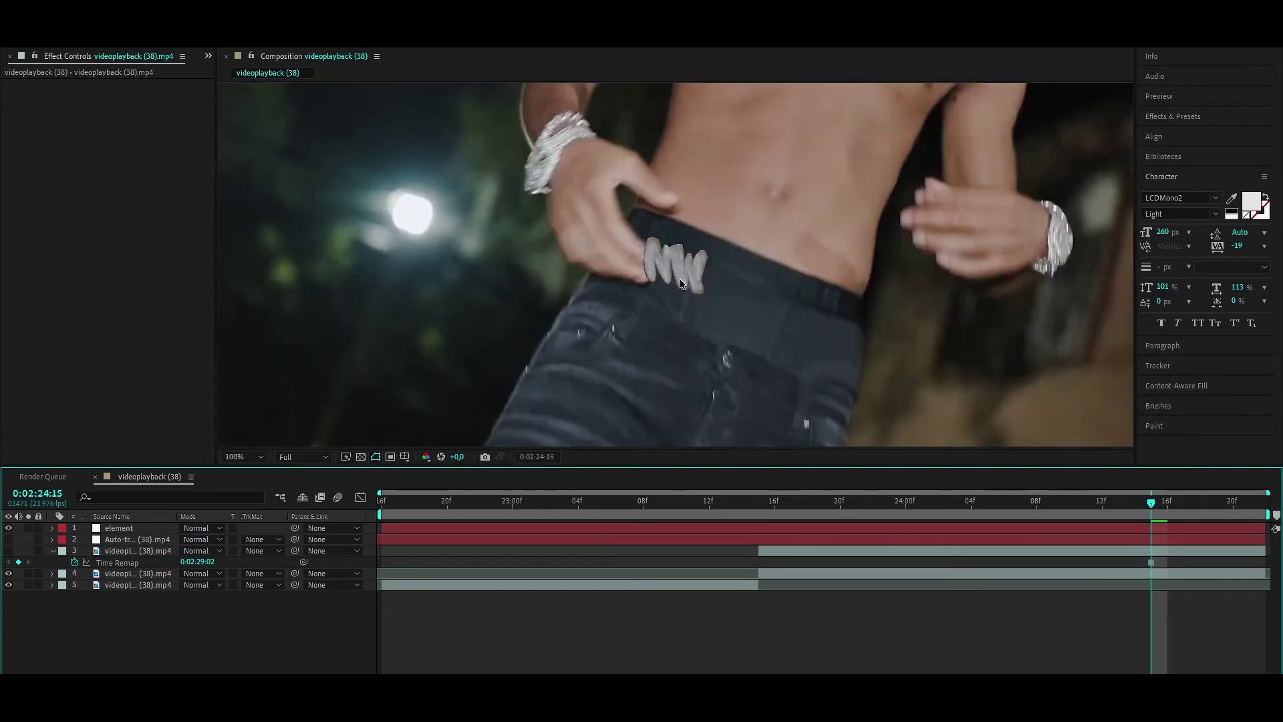
# - Create a Group 1 Null from the element layer's Group 1 Group Utilities
pyautogui.click(762, 294)
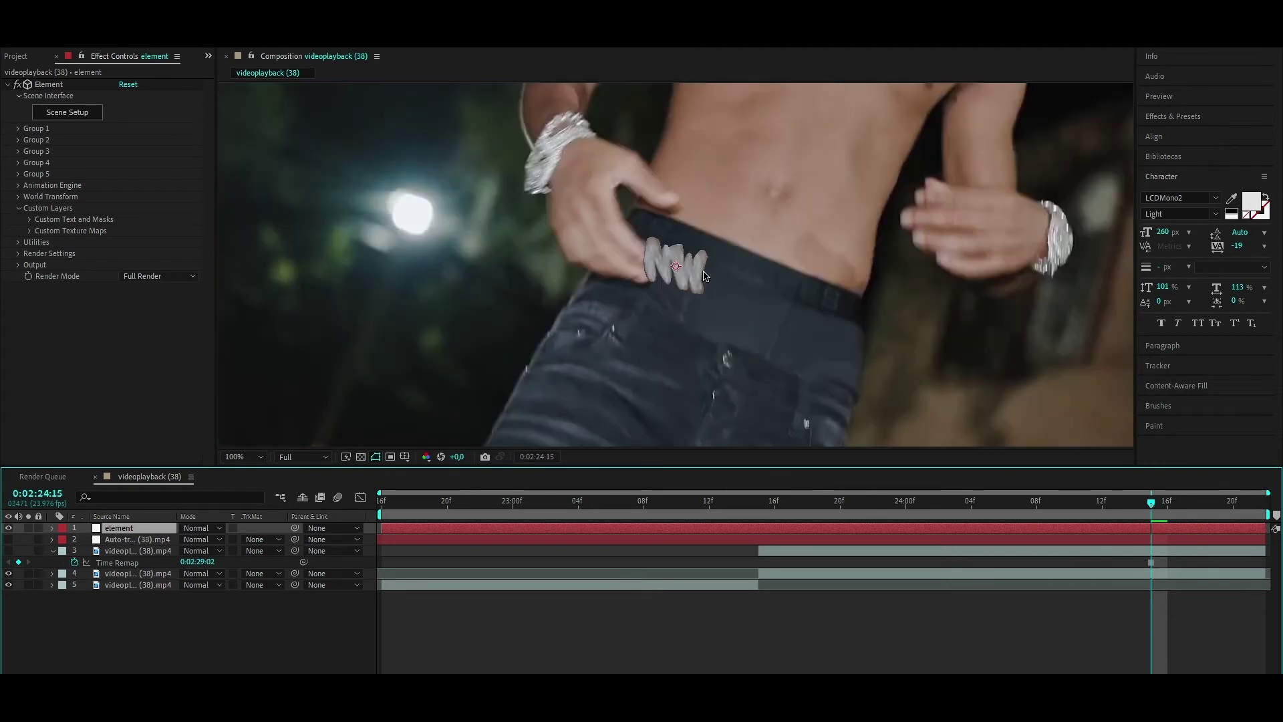
pyautogui.scroll(-2, 645, 260)
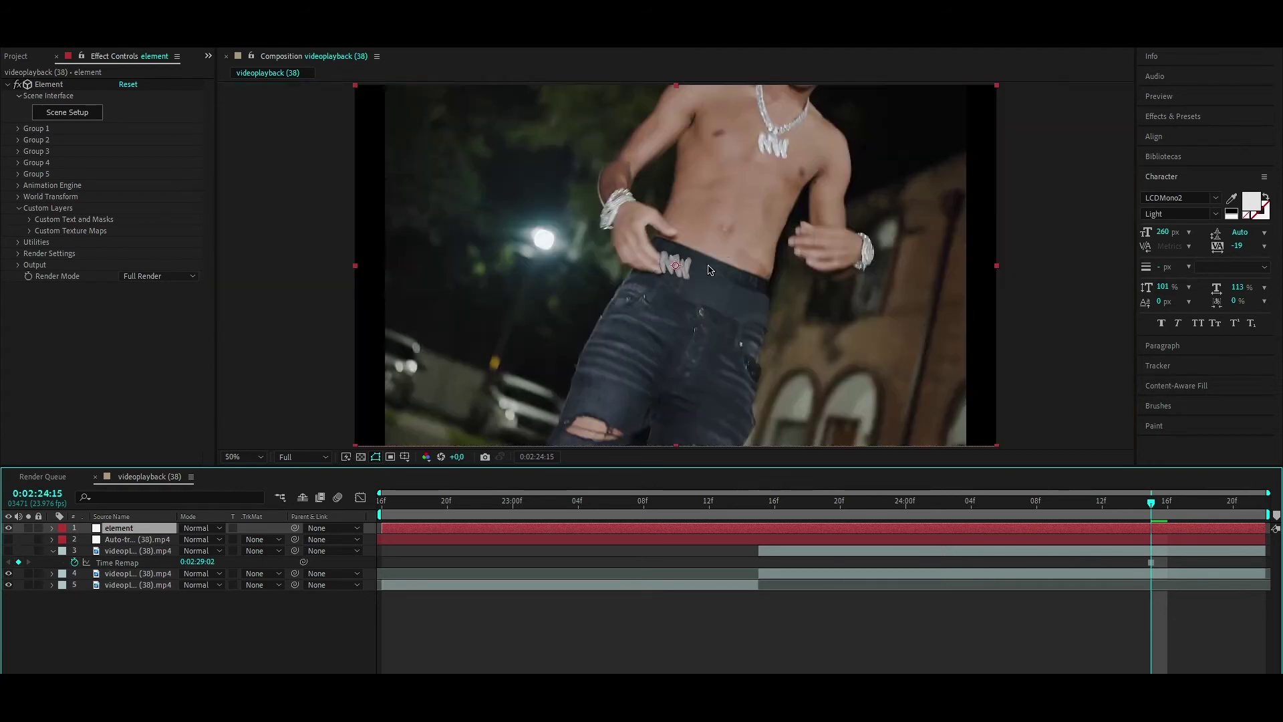
pyautogui.scroll(1, 709, 264)
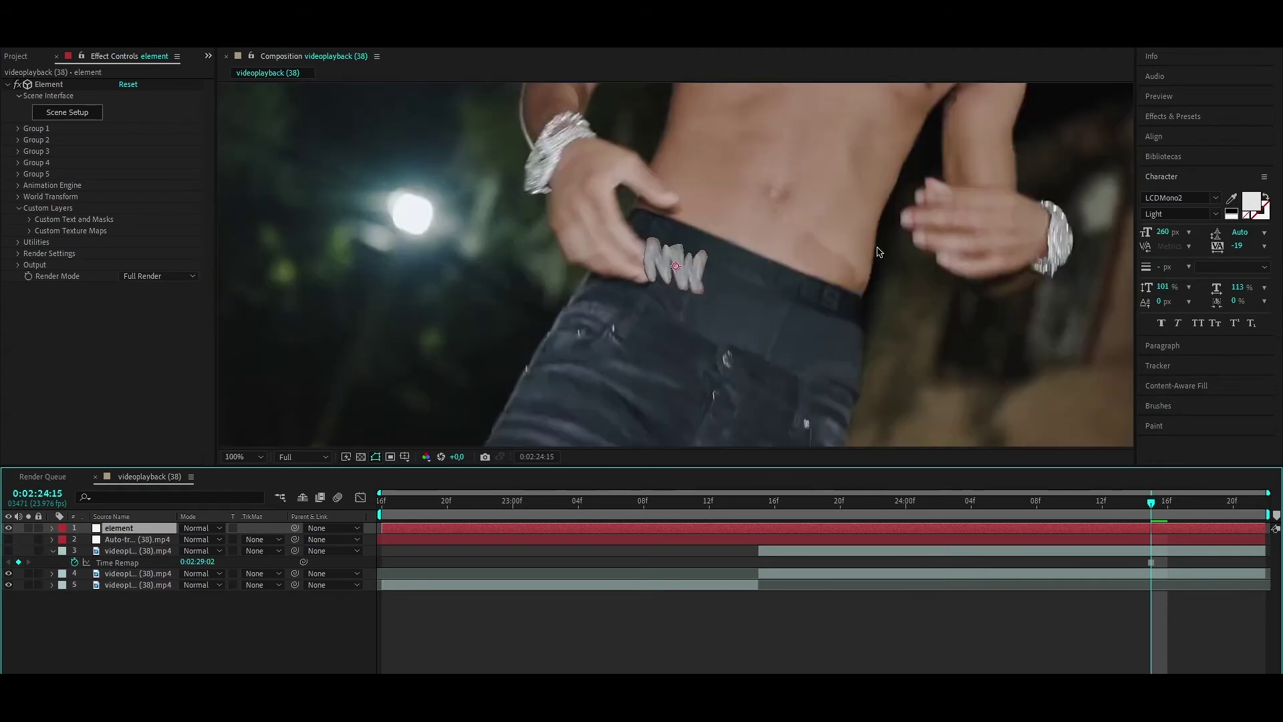
pyautogui.click(18, 130)
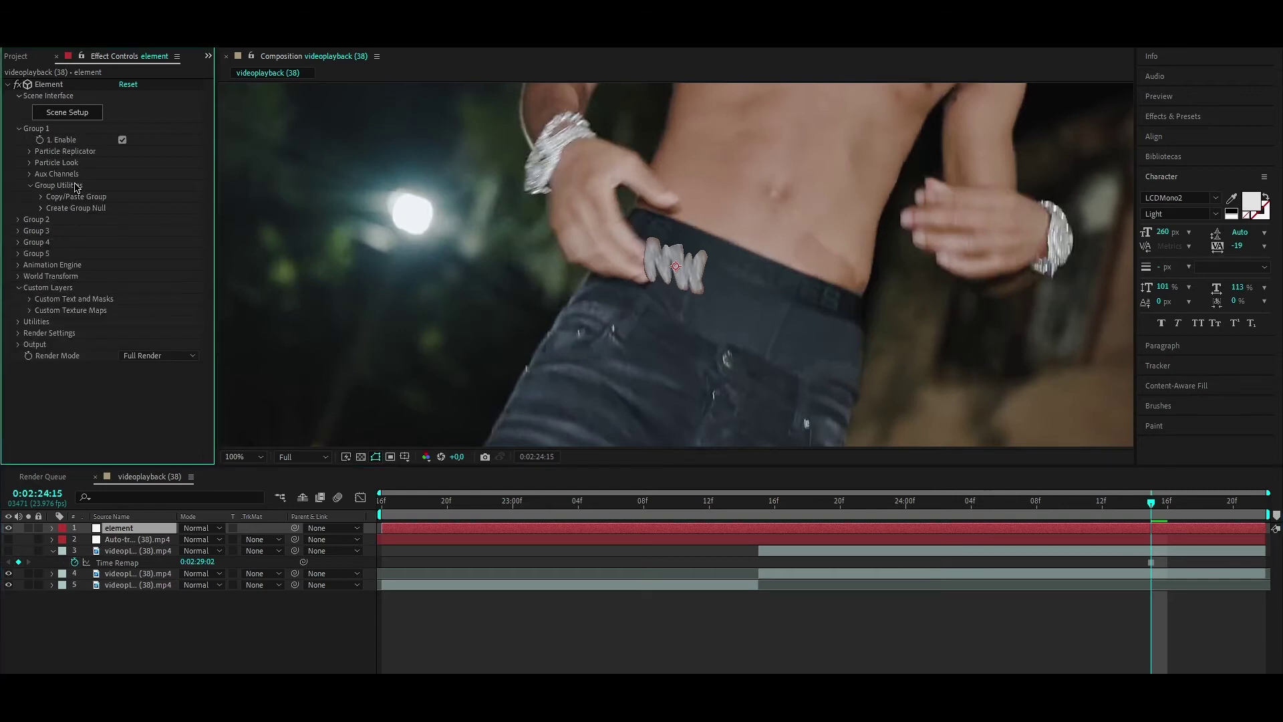
pyautogui.click(40, 208)
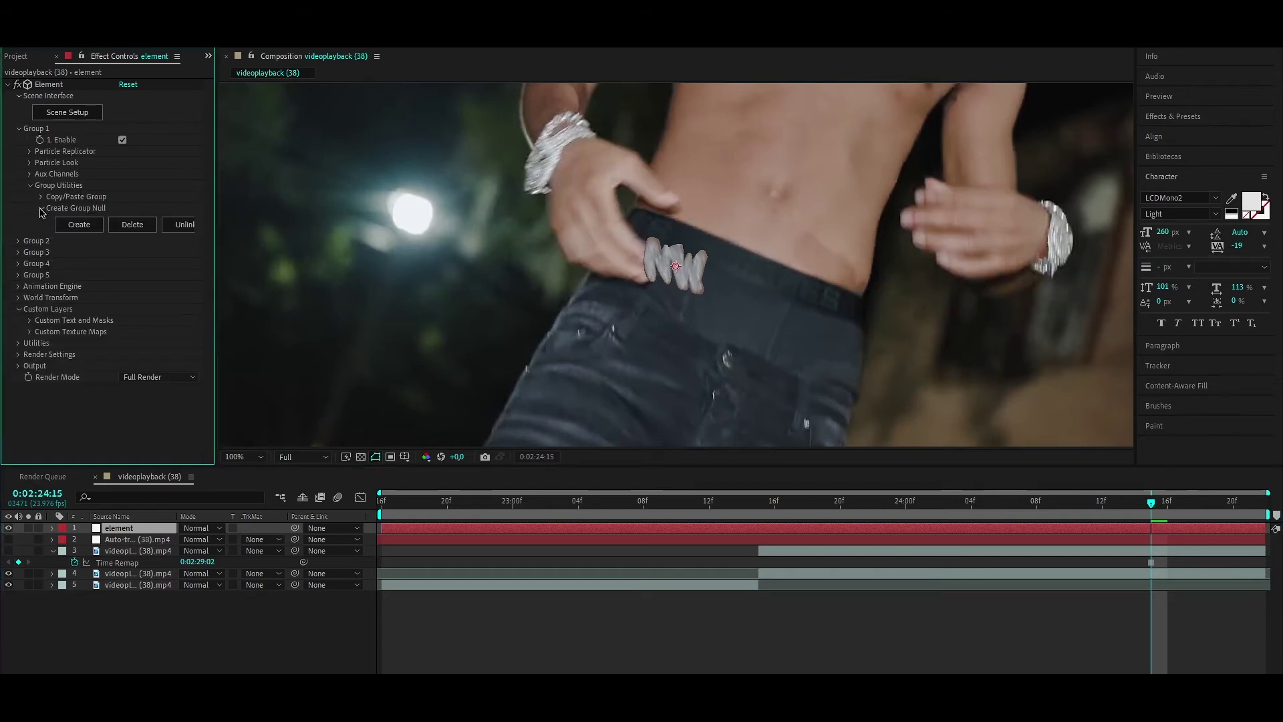
pyautogui.click(79, 225)
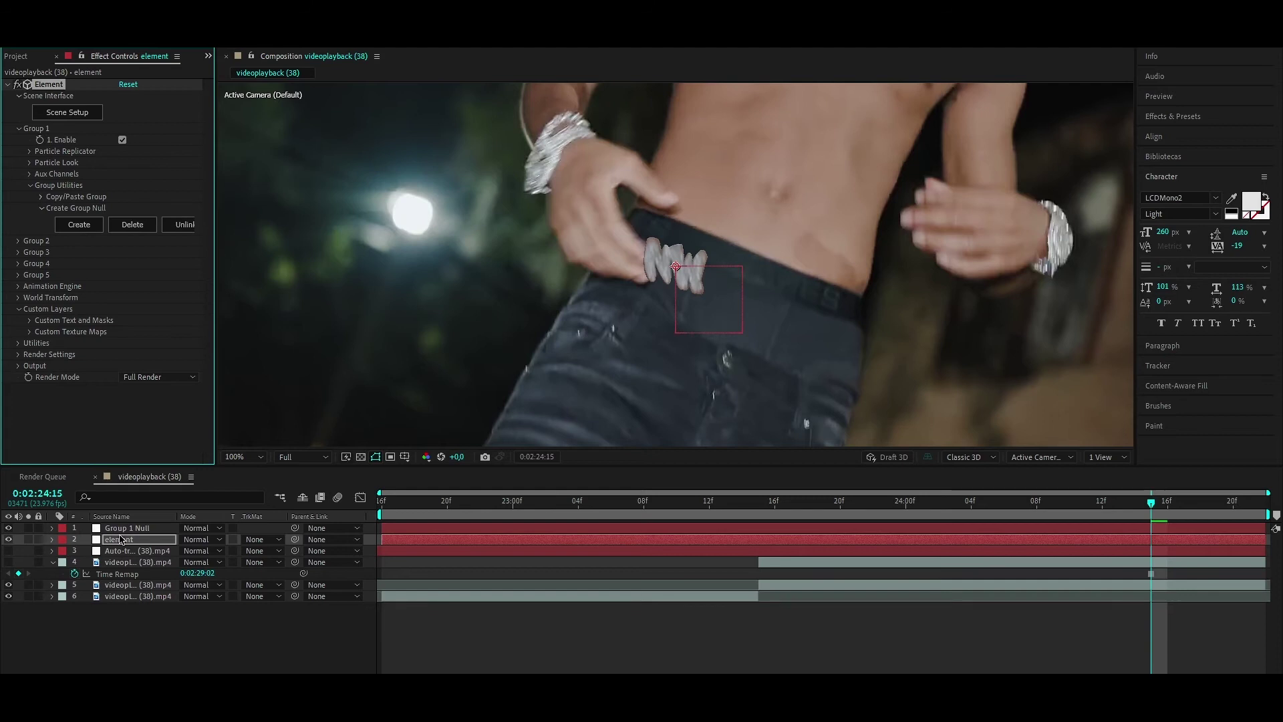
# - Select the new Group 1 Null layer and move back to an earlier frame
pyautogui.click(158, 529)
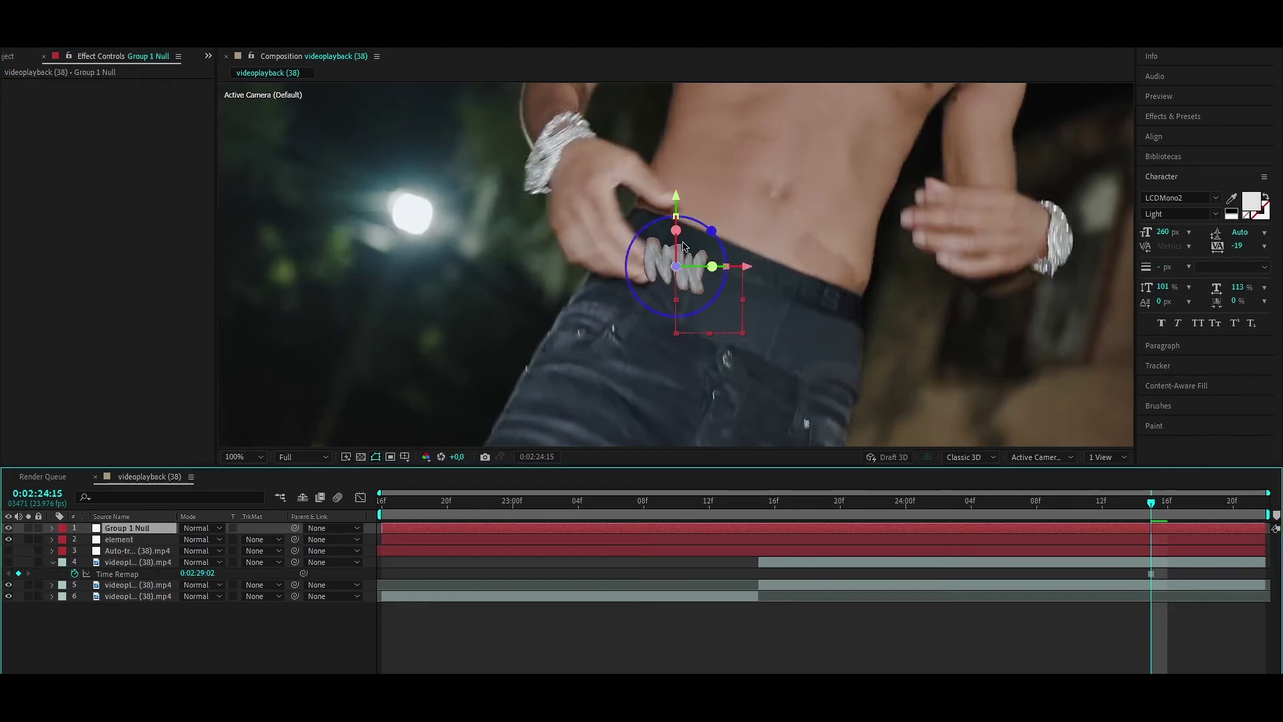
pyautogui.moveTo(874, 502); pyautogui.dragTo(767, 526)
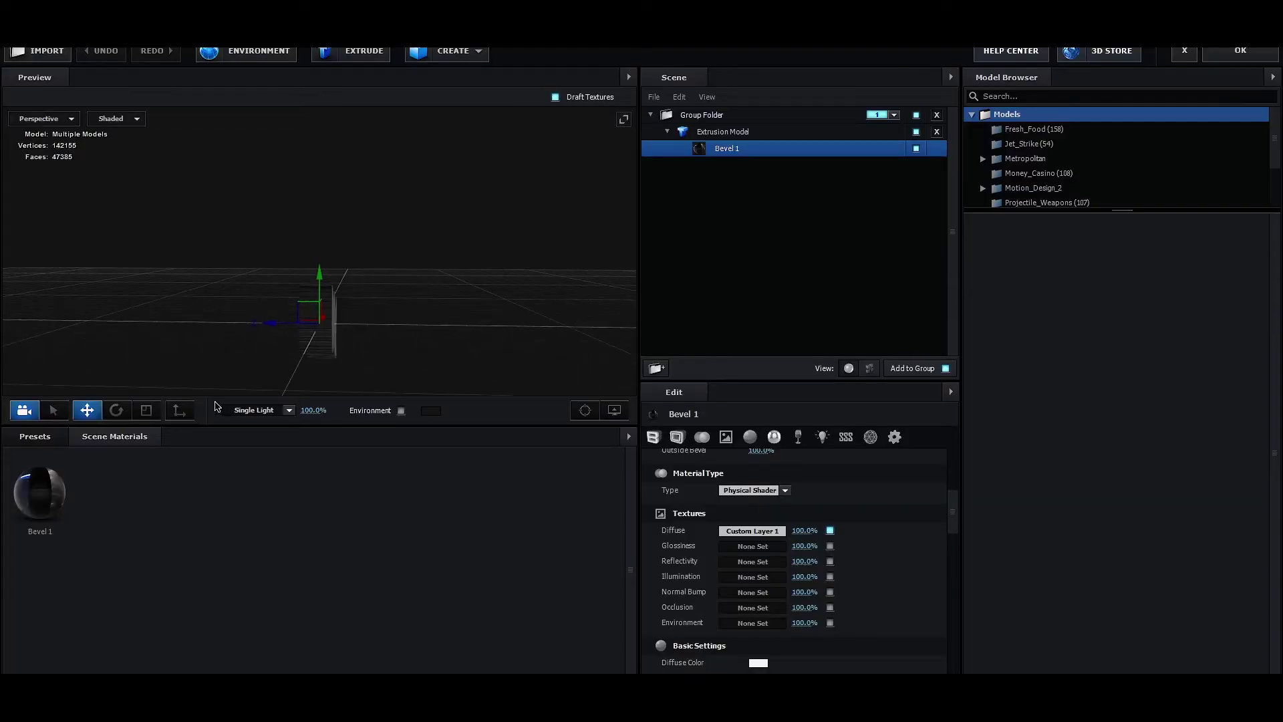
pyautogui.click(145, 410)
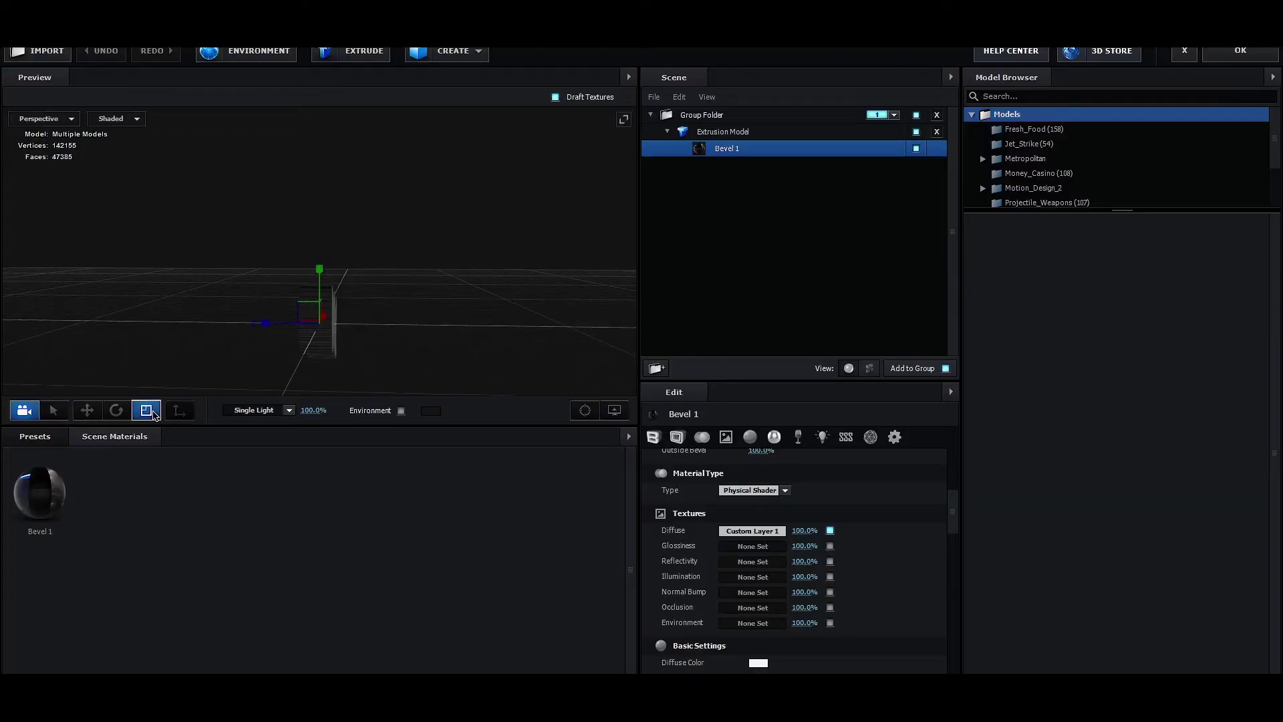
# - Scale the NW model thinner along Z, apply the Element 3D scene, and scrub back to 0:02:23:14 to check
pyautogui.moveTo(259, 328); pyautogui.dragTo(309, 295)
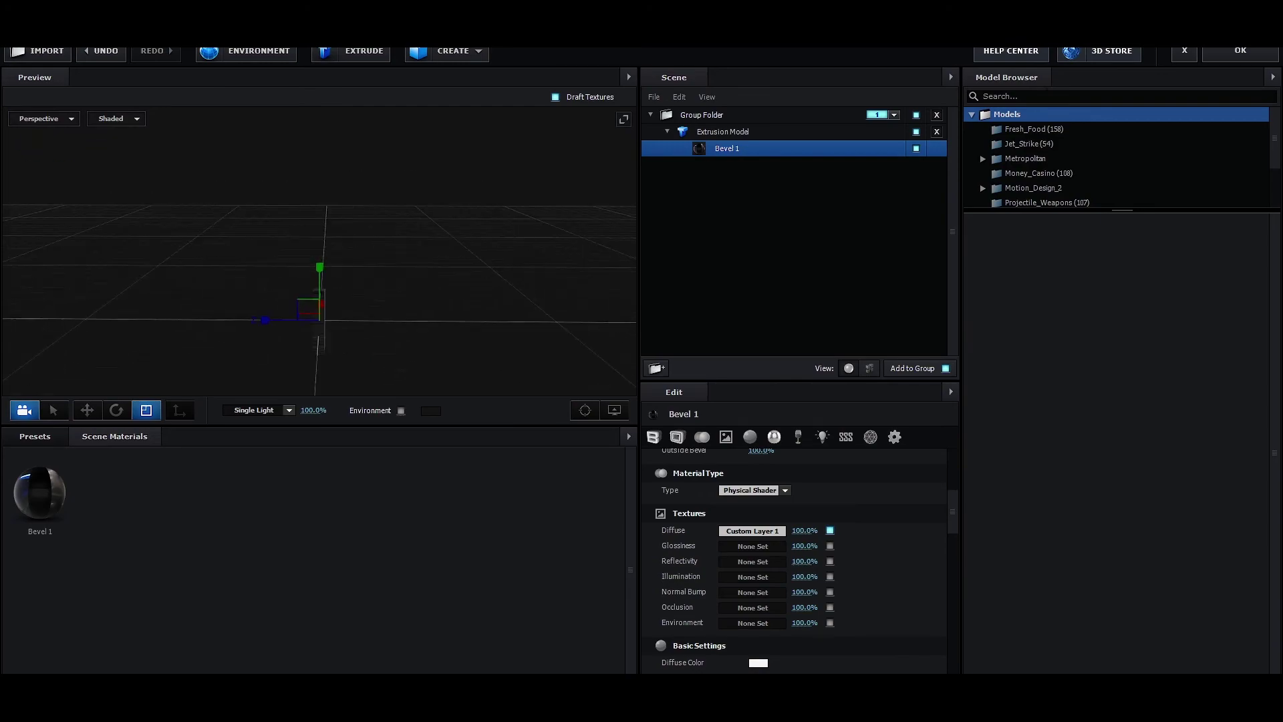
pyautogui.click(1240, 50)
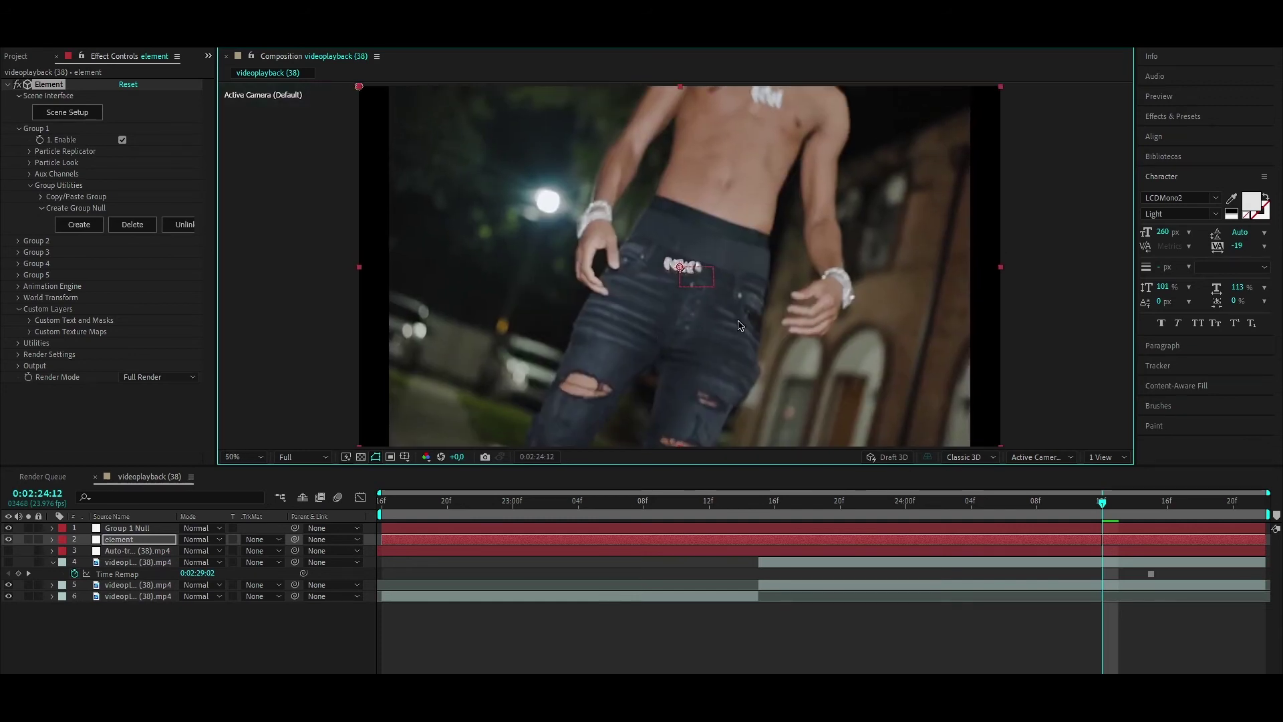
pyautogui.scroll(2, 680, 317)
pyautogui.moveTo(1097, 498); pyautogui.dragTo(861, 509)
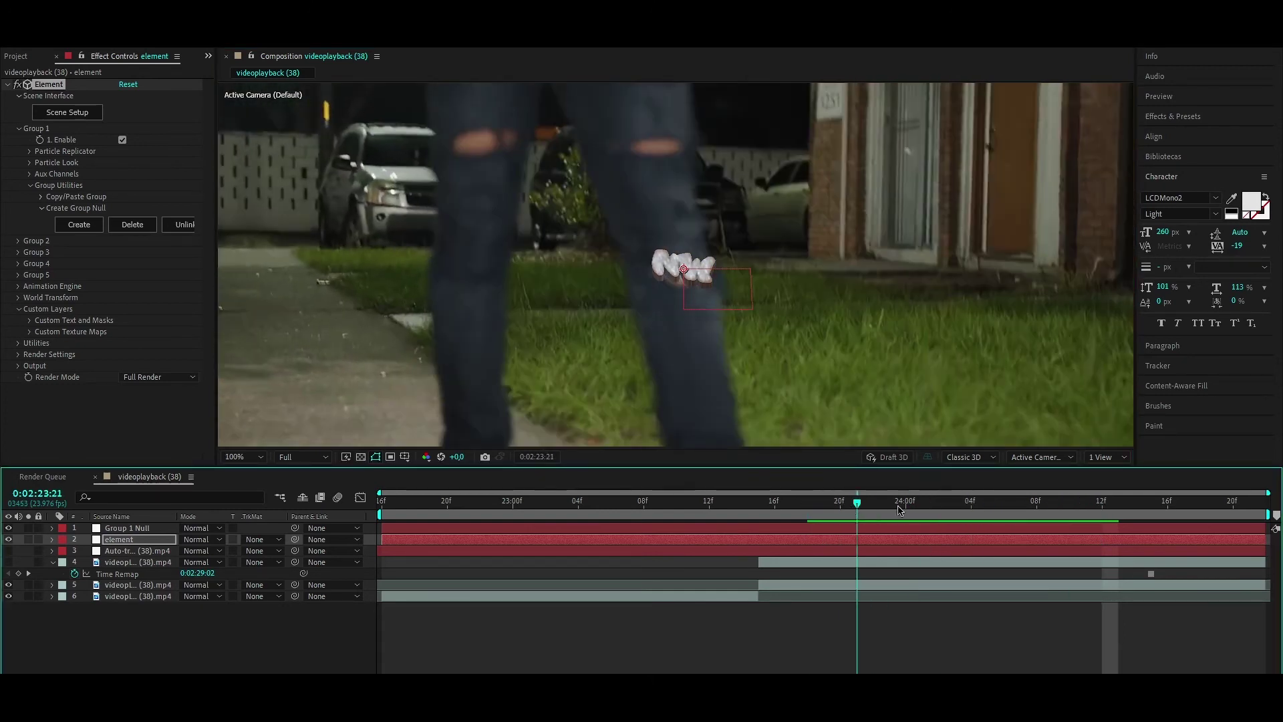
pyautogui.moveTo(860, 509); pyautogui.dragTo(742, 508)
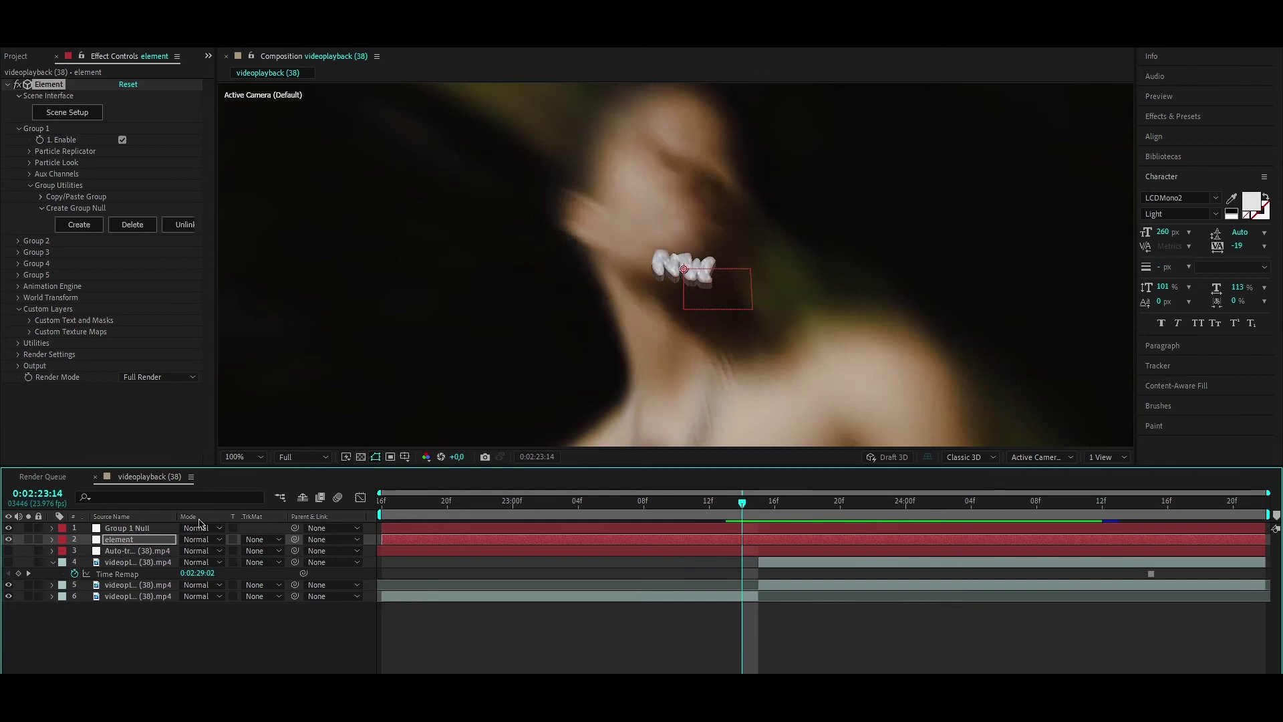
pyautogui.click(127, 528)
# - Enable Position, Scale and Orientation keyframes on Group 1 Null's transform
pyautogui.click(53, 528)
pyautogui.click(64, 540)
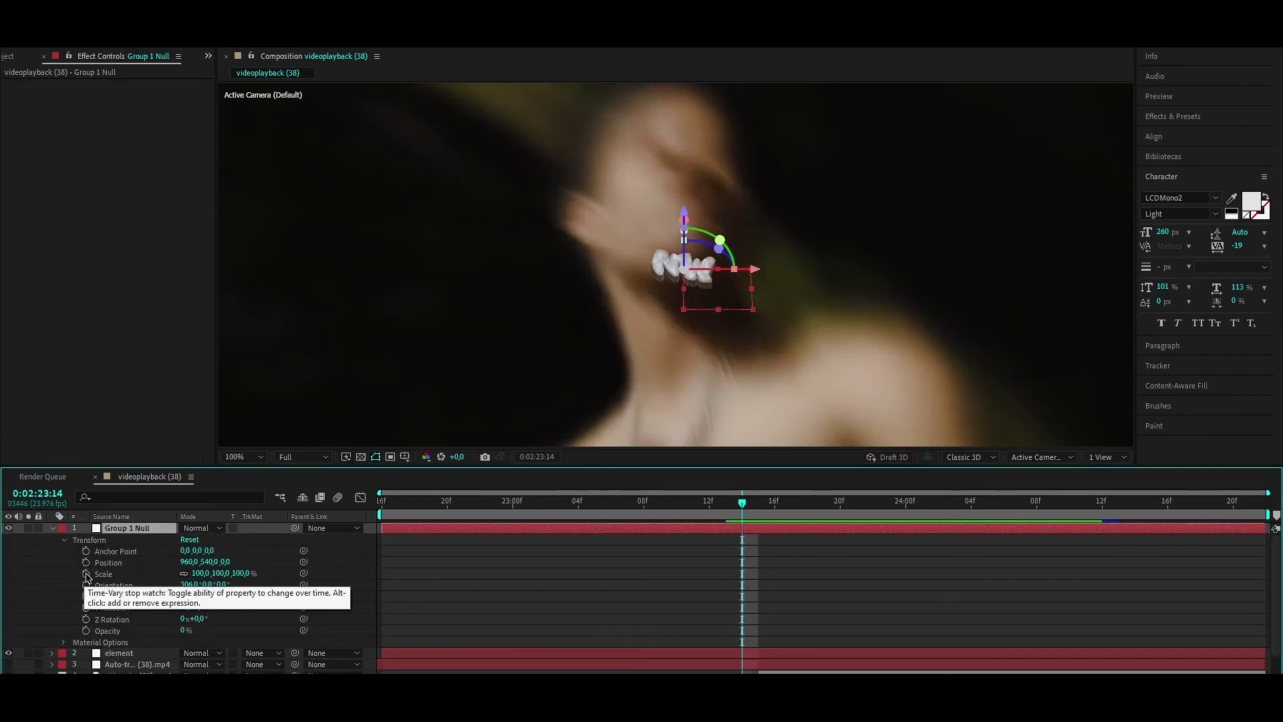
pyautogui.click(85, 562)
pyautogui.click(86, 573)
pyautogui.click(85, 585)
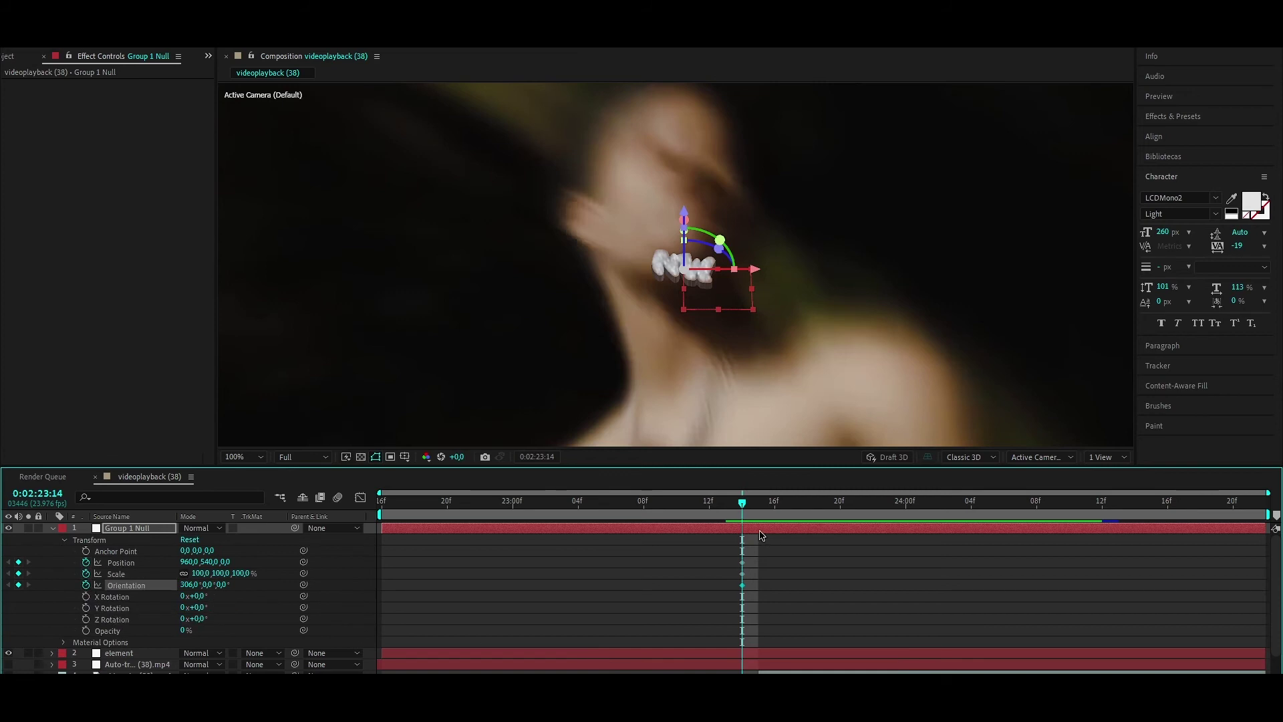
# - Set the start pose: letters rotated, tilted, moved to the lower-left and scaled to 273%
pyautogui.moveTo(753, 269); pyautogui.dragTo(432, 296)
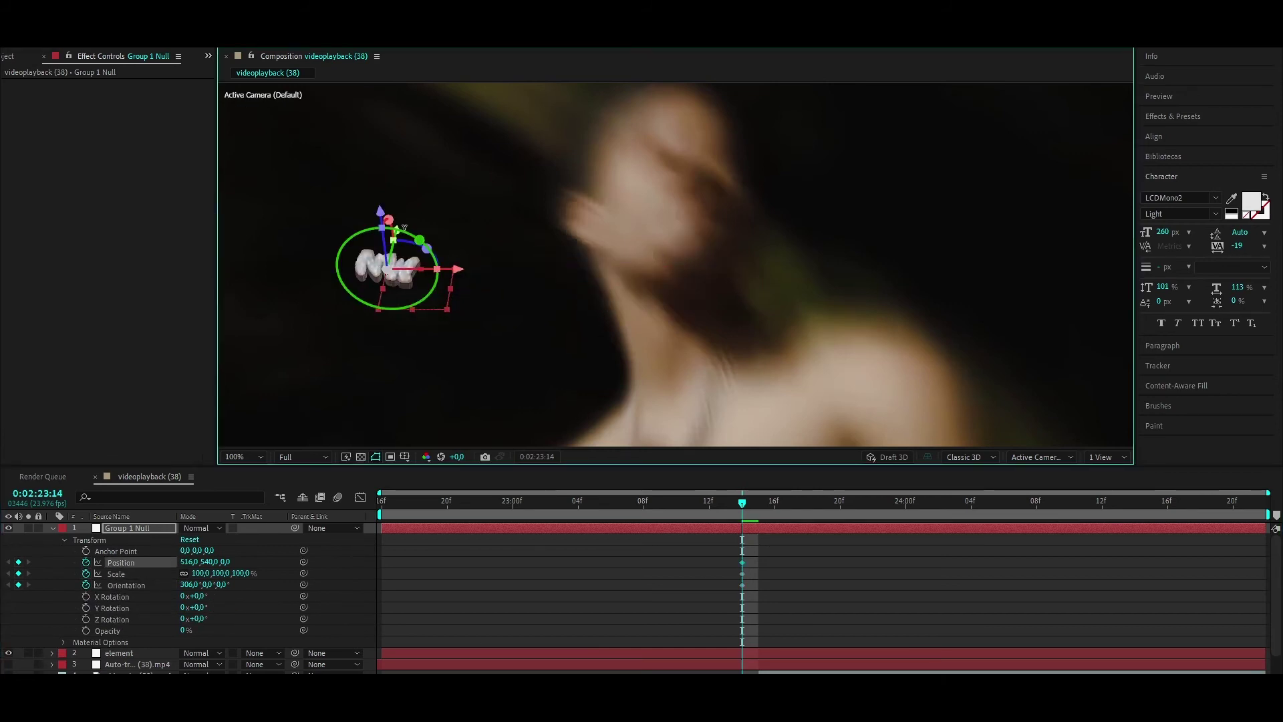
pyautogui.press(',')
pyautogui.moveTo(431, 374)
pyautogui.mouseDown()
pyautogui.moveTo(429, 349)
pyautogui.moveTo(387, 399)
pyautogui.moveTo(424, 395)
pyautogui.mouseUp()
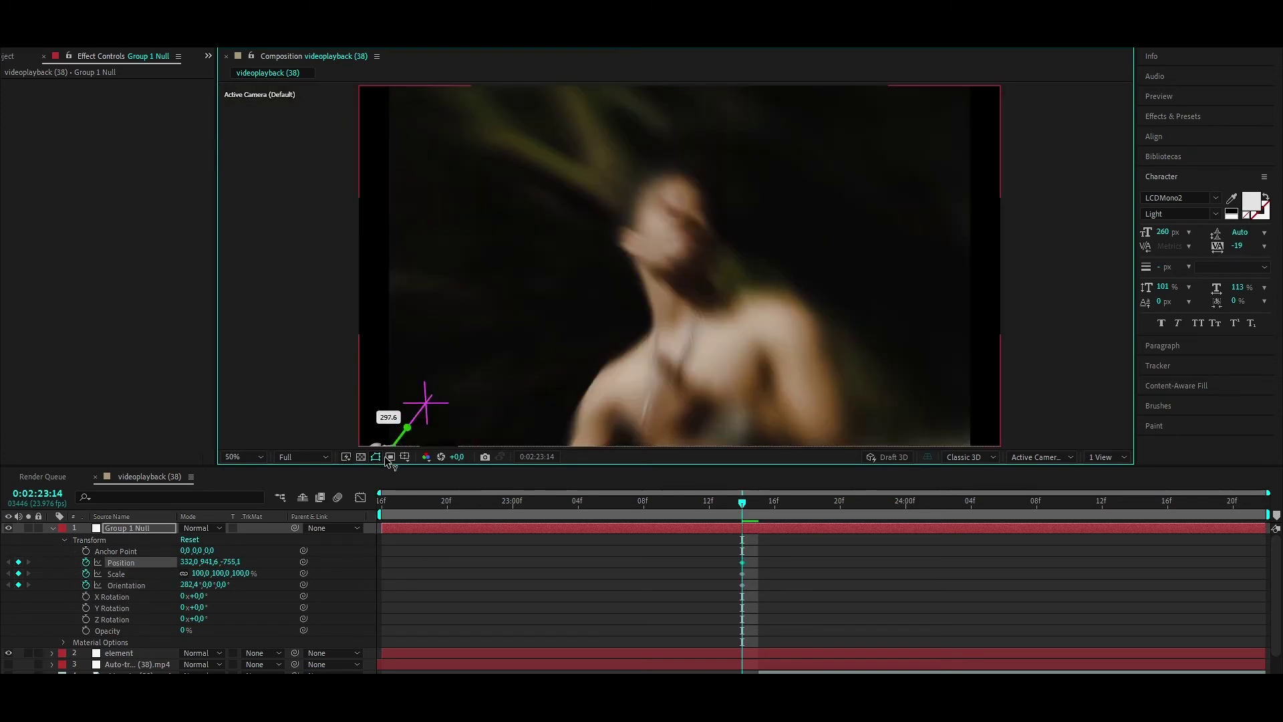
pyautogui.moveTo(221, 573); pyautogui.dragTo(334, 572)
pyautogui.moveTo(411, 423)
pyautogui.mouseDown()
pyautogui.moveTo(401, 457)
pyautogui.moveTo(373, 482)
pyautogui.mouseUp()
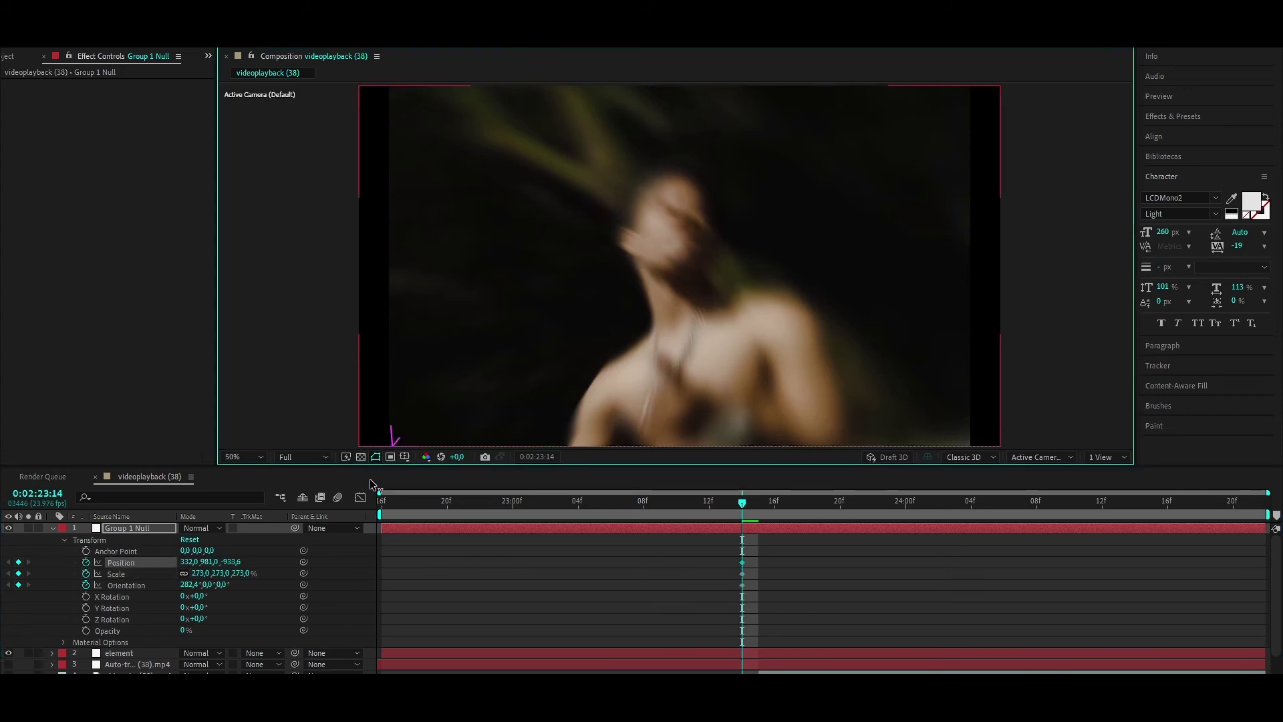
# - At 0:02:24:09, raise the letters back into frame for the ending keyframe, undoing a trial rotation
pyautogui.moveTo(742, 502); pyautogui.dragTo(1102, 493)
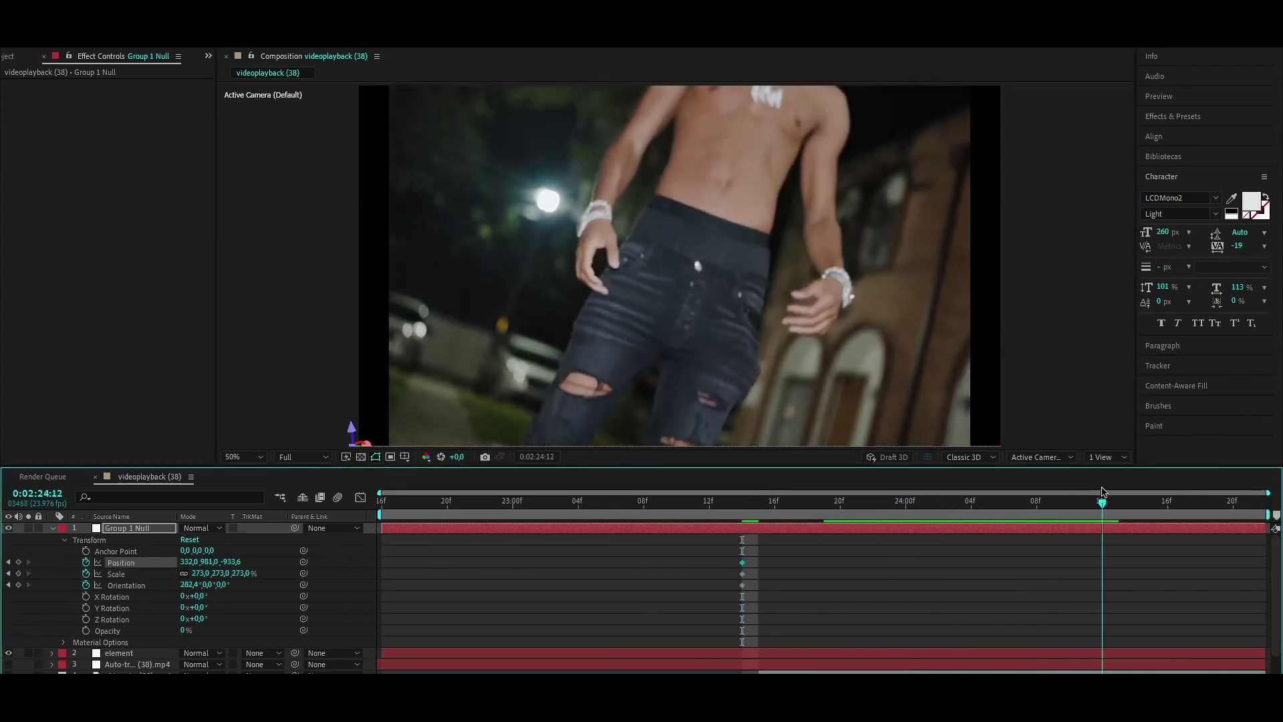
pyautogui.moveTo(1102, 492); pyautogui.dragTo(1053, 494)
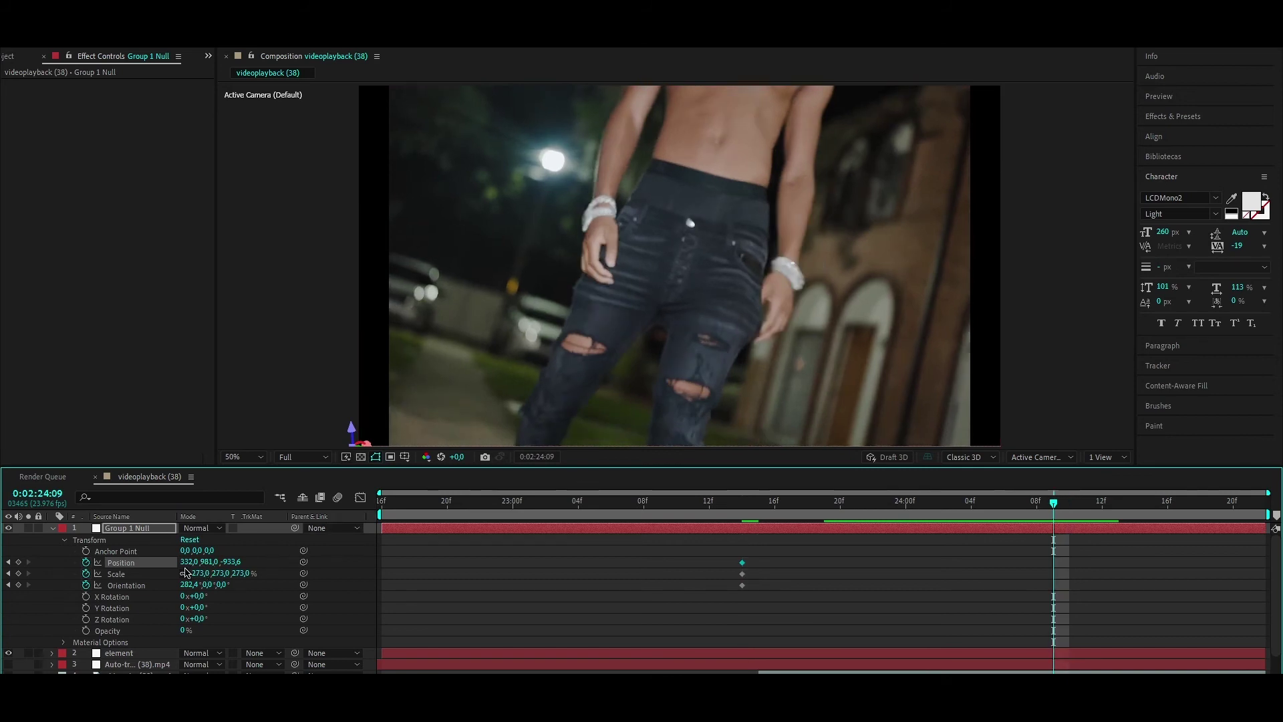
pyautogui.moveTo(188, 568); pyautogui.dragTo(207, 568)
pyautogui.moveTo(508, 408); pyautogui.dragTo(530, 383)
pyautogui.hotkey('ctrl', 'z')
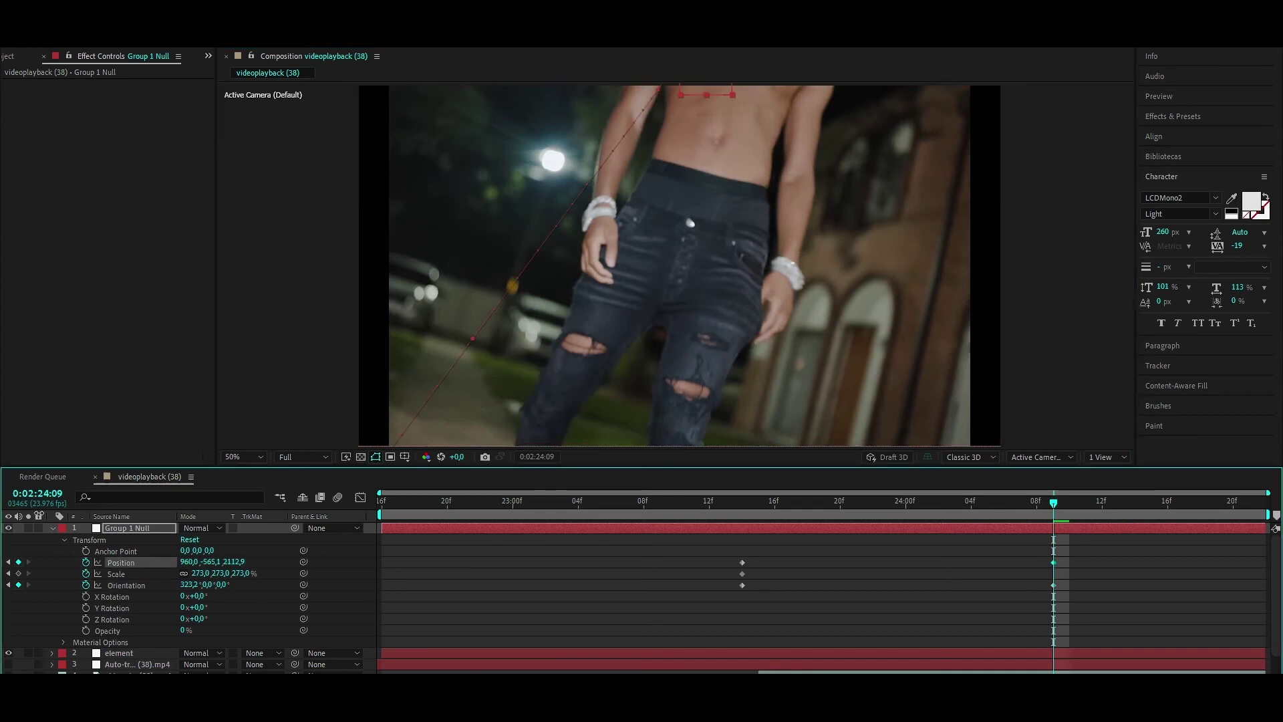
# - Preview the fly-in, shift the ending keyframes earlier, and return to the first keyframe at 0:02:23:14
pyautogui.click(715, 508)
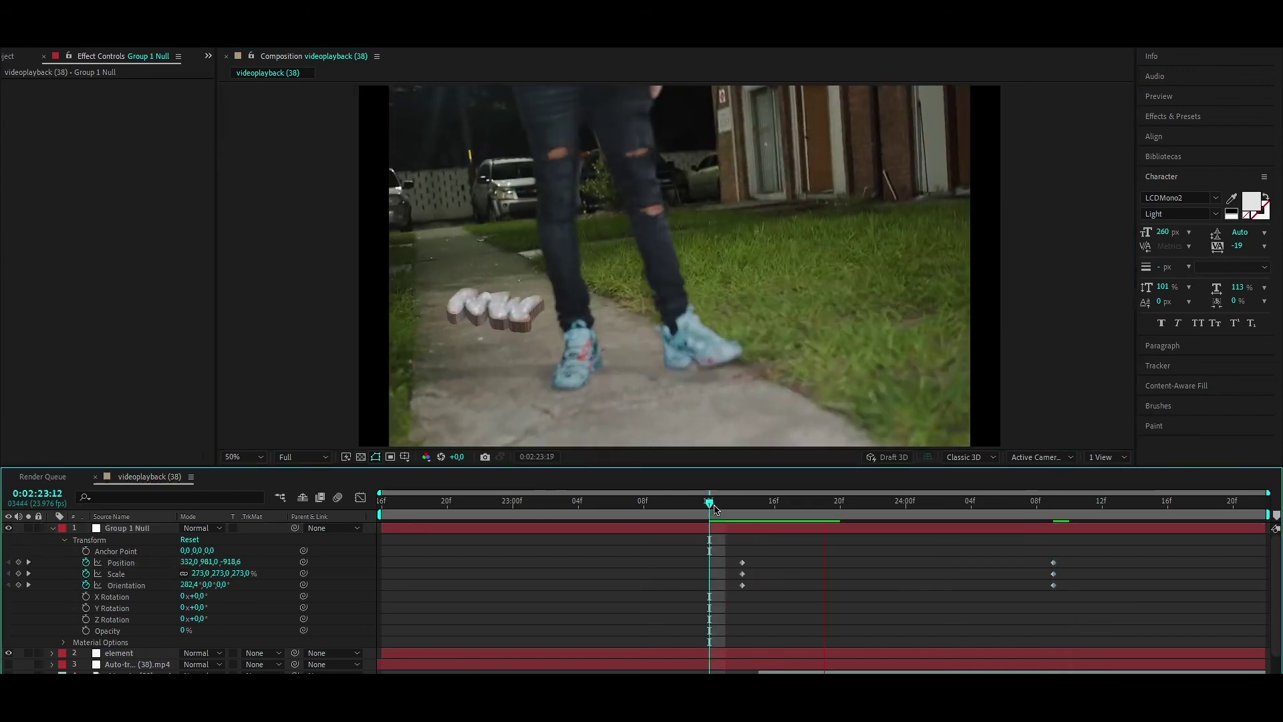
pyautogui.moveTo(715, 508); pyautogui.dragTo(827, 516)
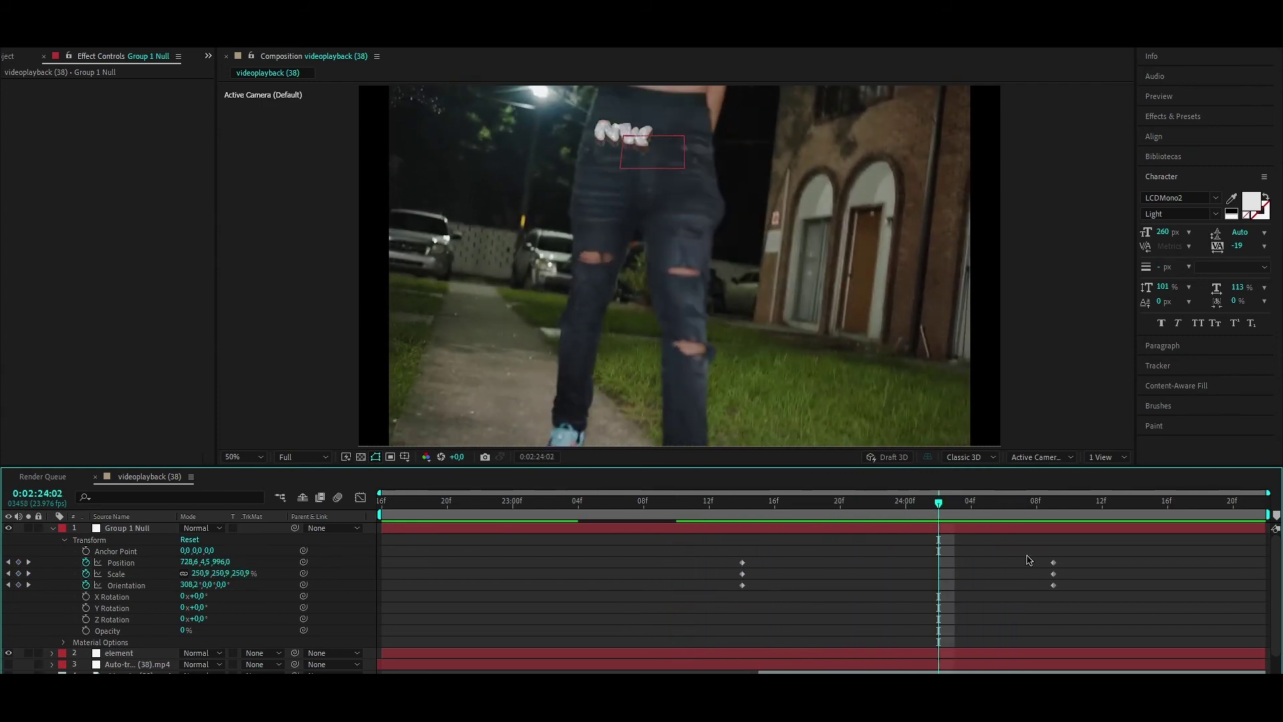
pyautogui.moveTo(1053, 562); pyautogui.dragTo(938, 562)
pyautogui.moveTo(720, 557); pyautogui.dragTo(957, 567)
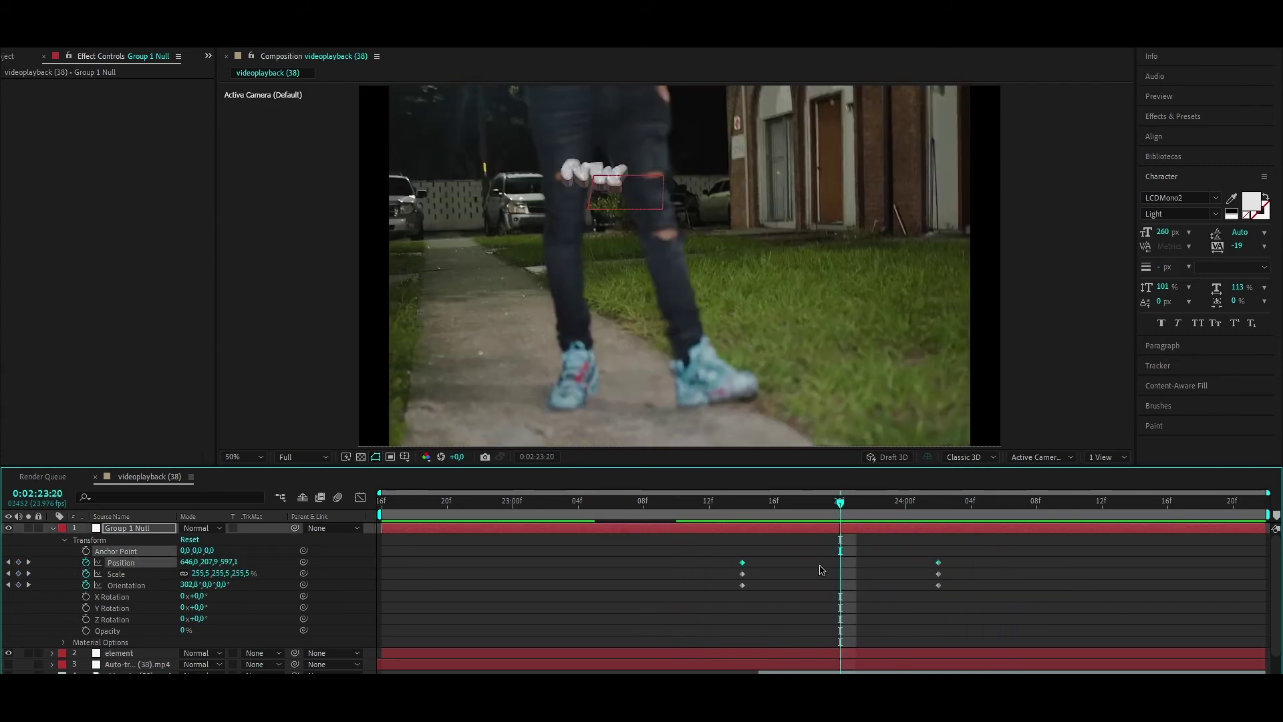
pyautogui.click(116, 596)
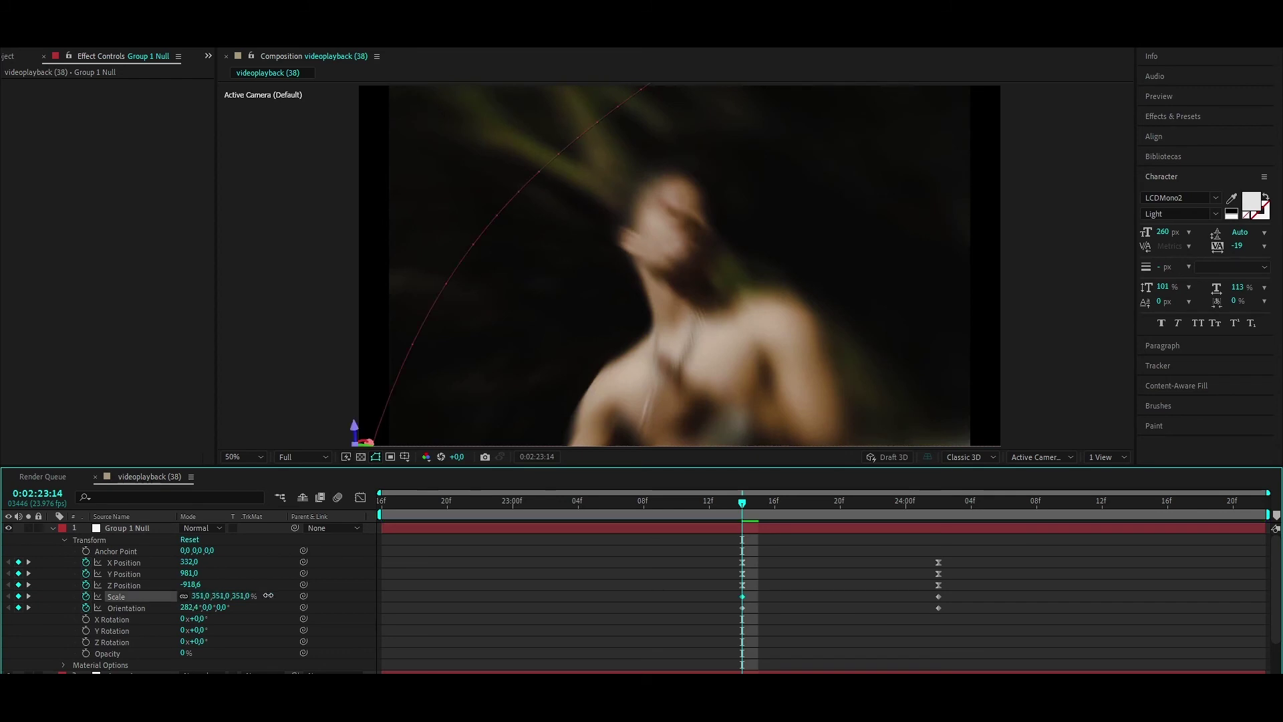